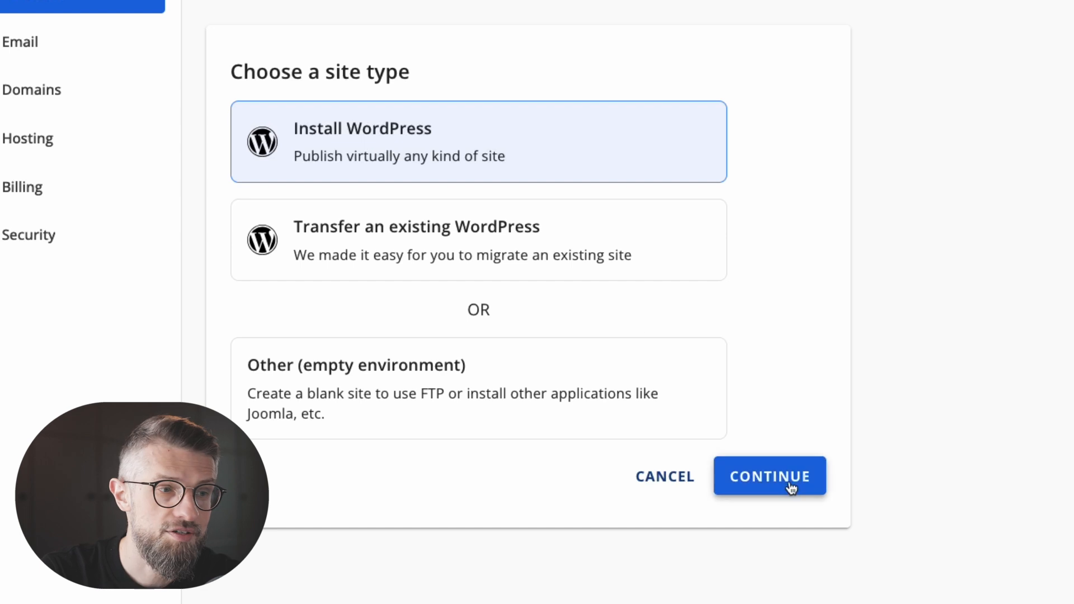
Create a WordPress site titled 'My Blog' on a temporary domain.
left_click(437, 179)
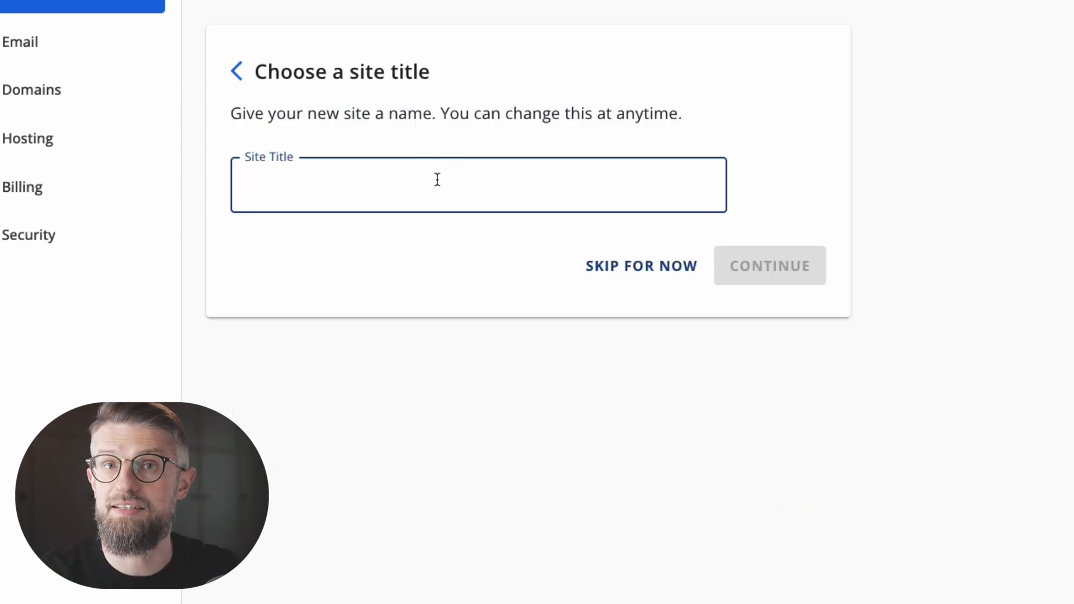
type("My Blog")
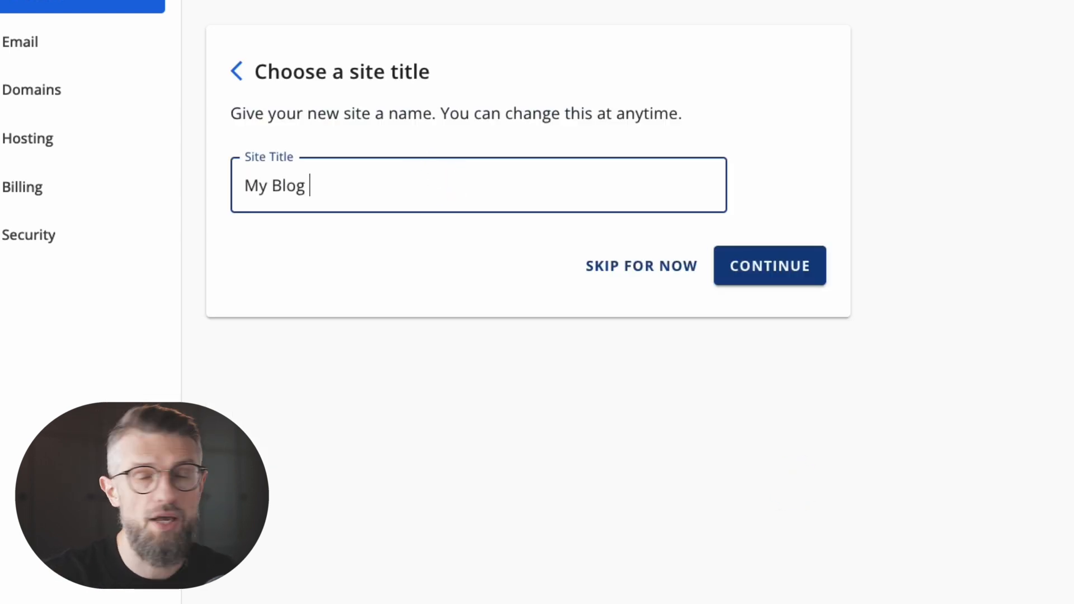
left_click(771, 267)
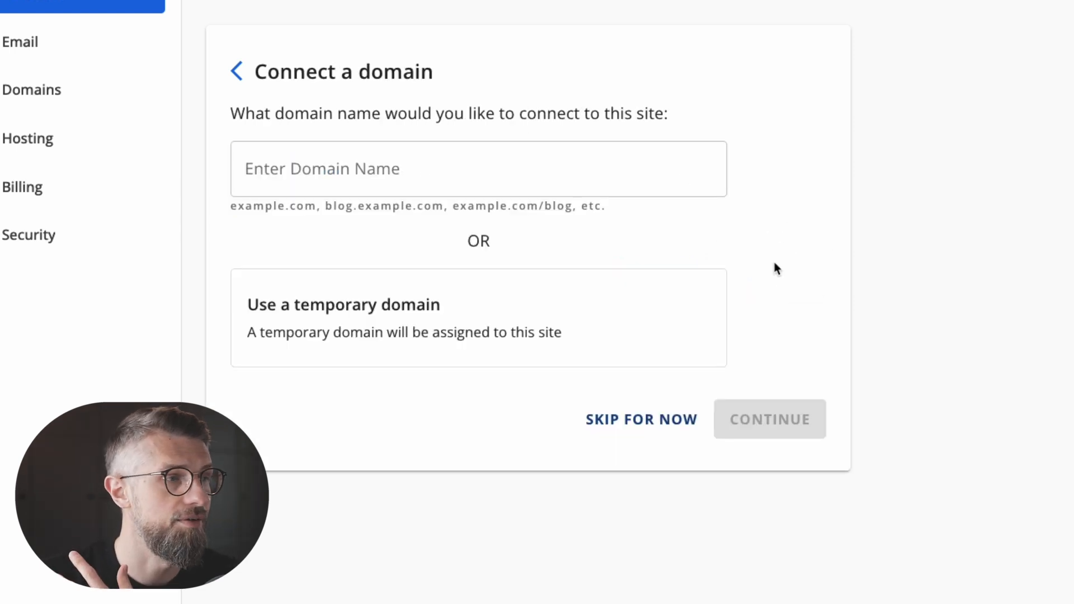
left_click(412, 321)
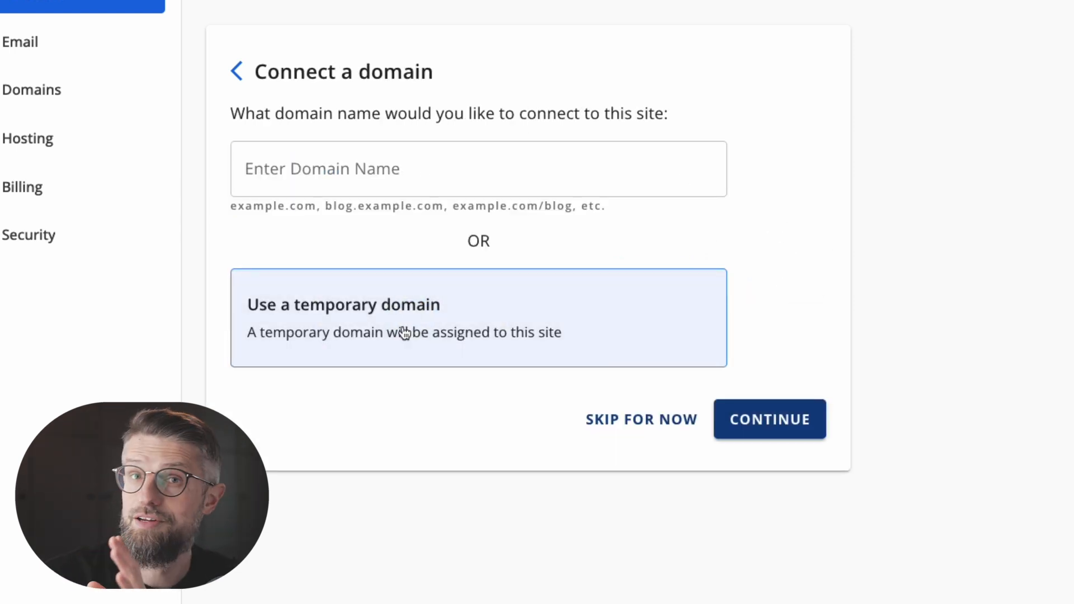
left_click(610, 402)
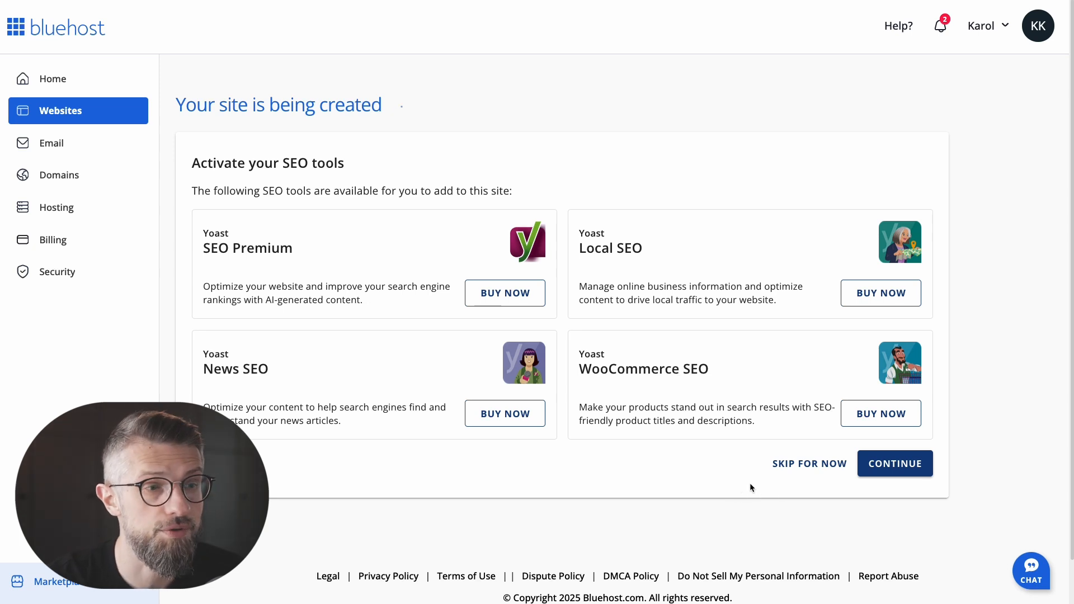
Skip the optional SEO tools and eCommerce add-ons so WordPress starts installing.
left_click(818, 463)
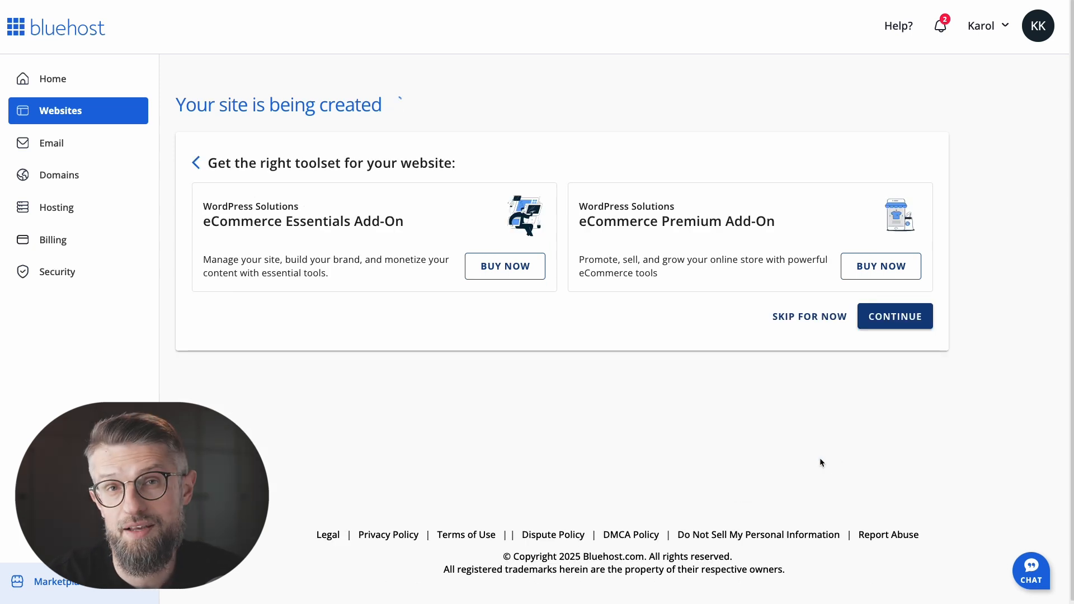
left_click(816, 316)
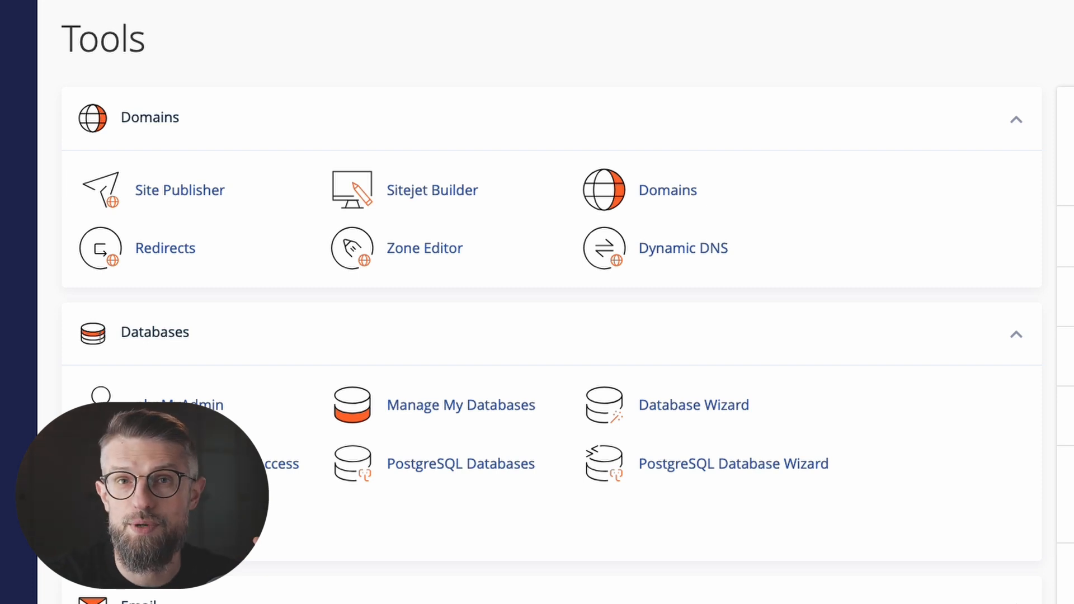
Open WordPress Manager by Softaculous from the Software section of cPanel Tools.
scroll(756, 105, "down", 1)
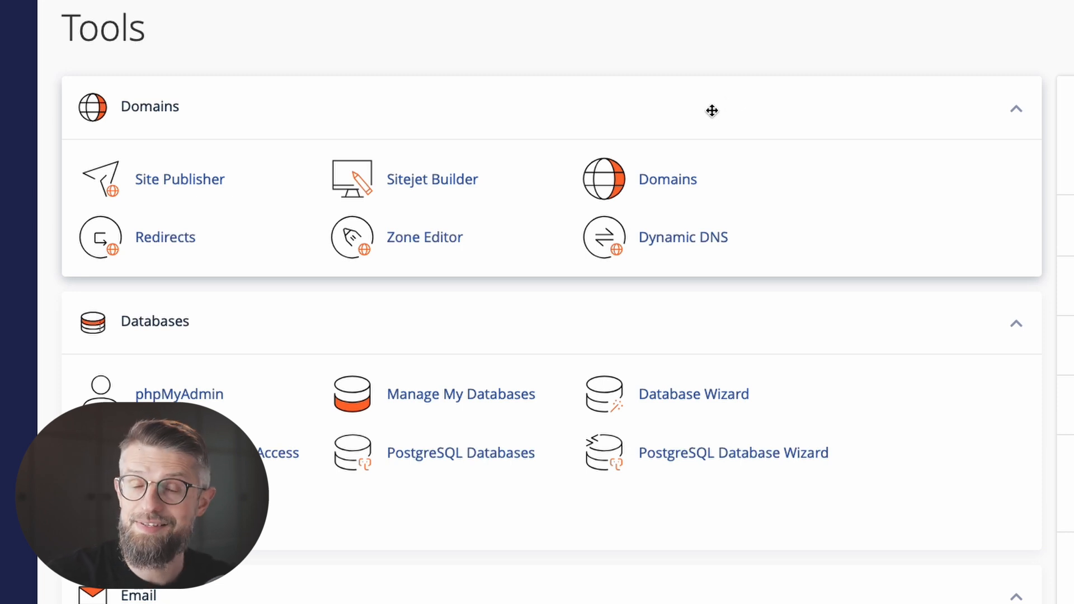
scroll(648, 240, "down", 15)
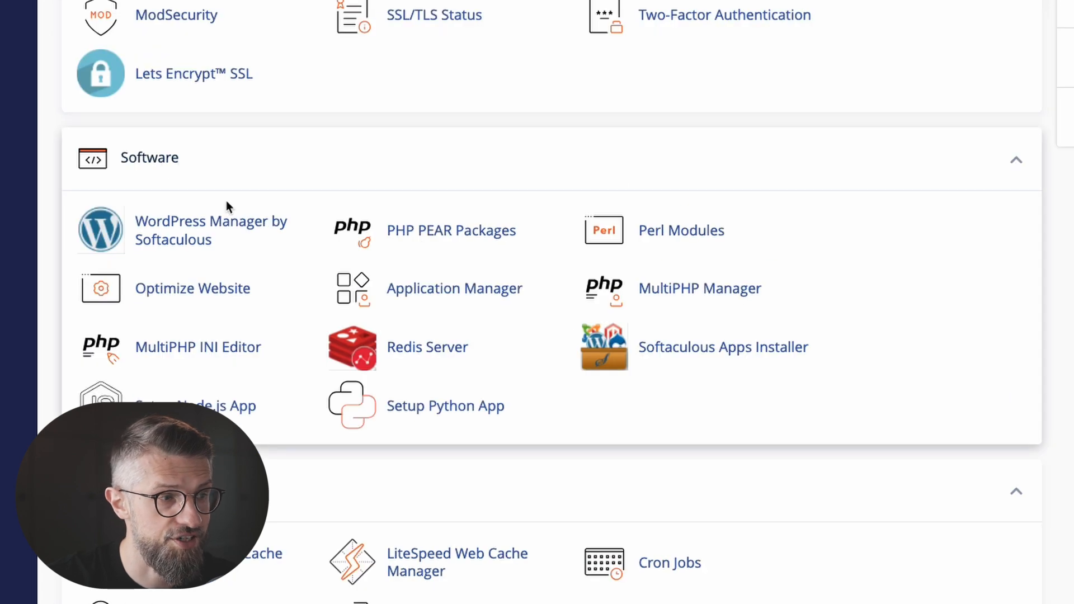
left_click(177, 246)
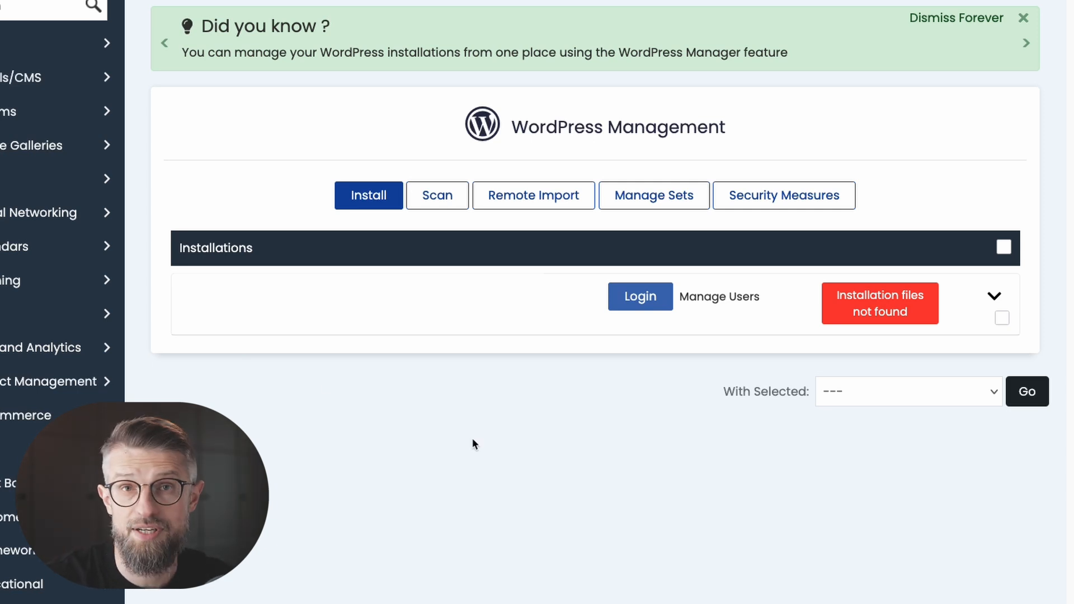
Start a WordPress 6.8.3 install and review site name My Blog, description My WordPress Blog, and admin credentials.
left_click(374, 200)
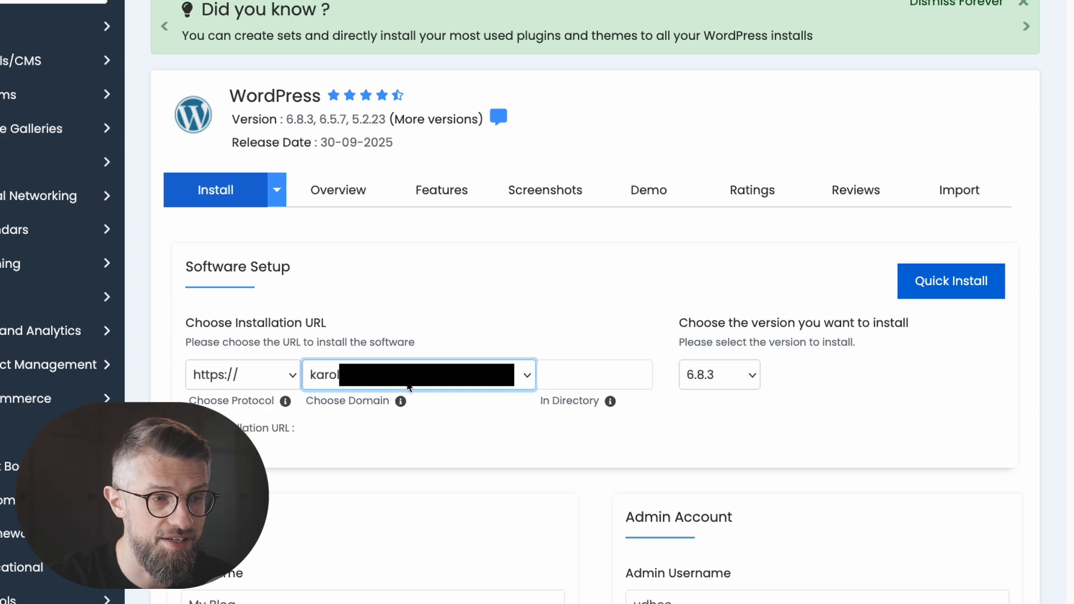
scroll(696, 393, "up", 1)
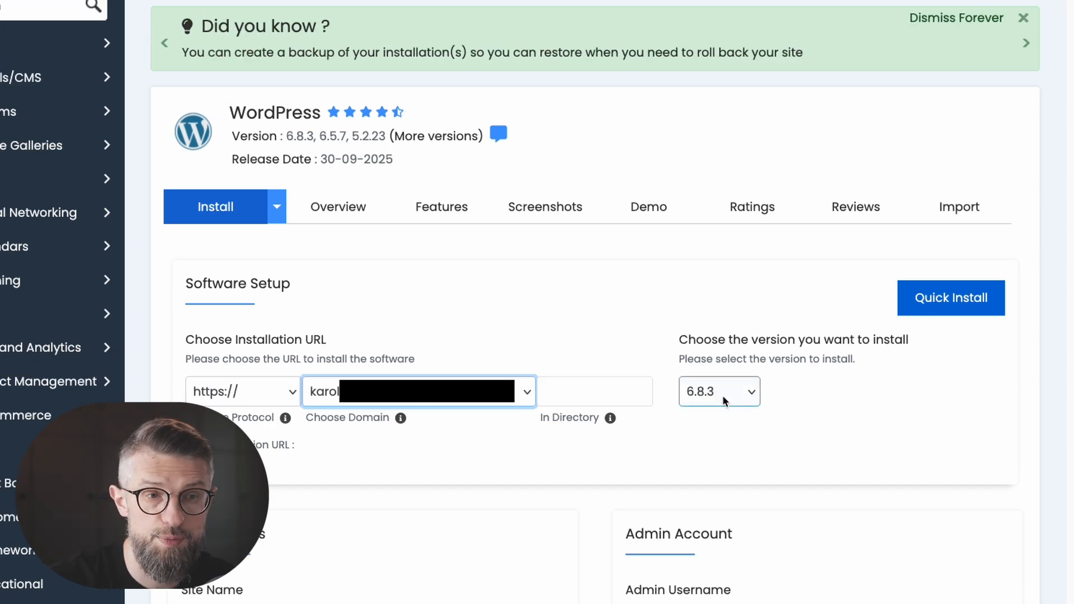
scroll(701, 418, "down", 5)
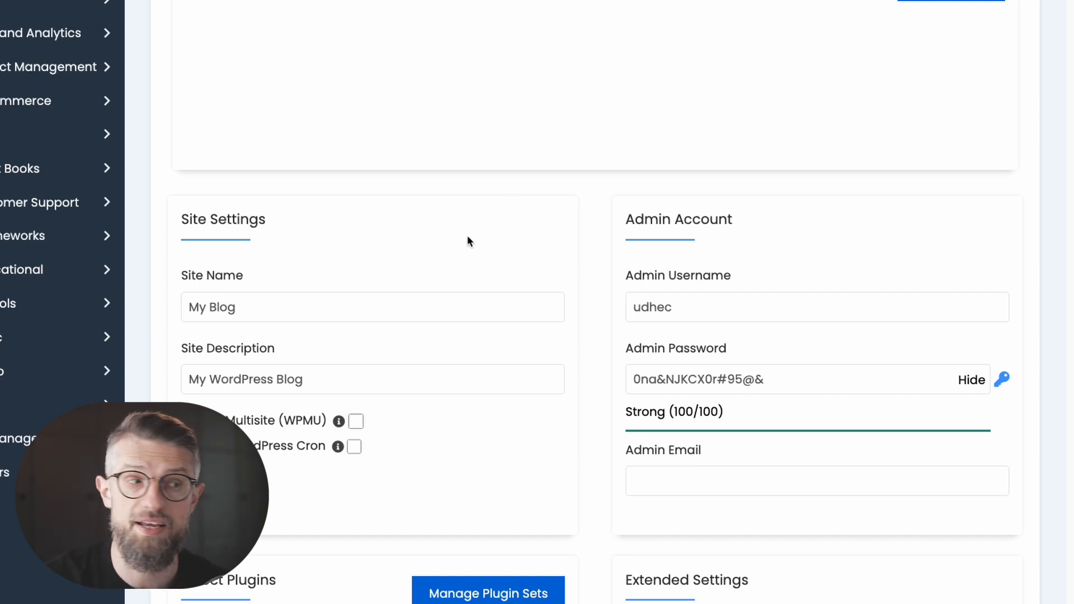
left_click(269, 311)
left_click(331, 374)
left_click(687, 315)
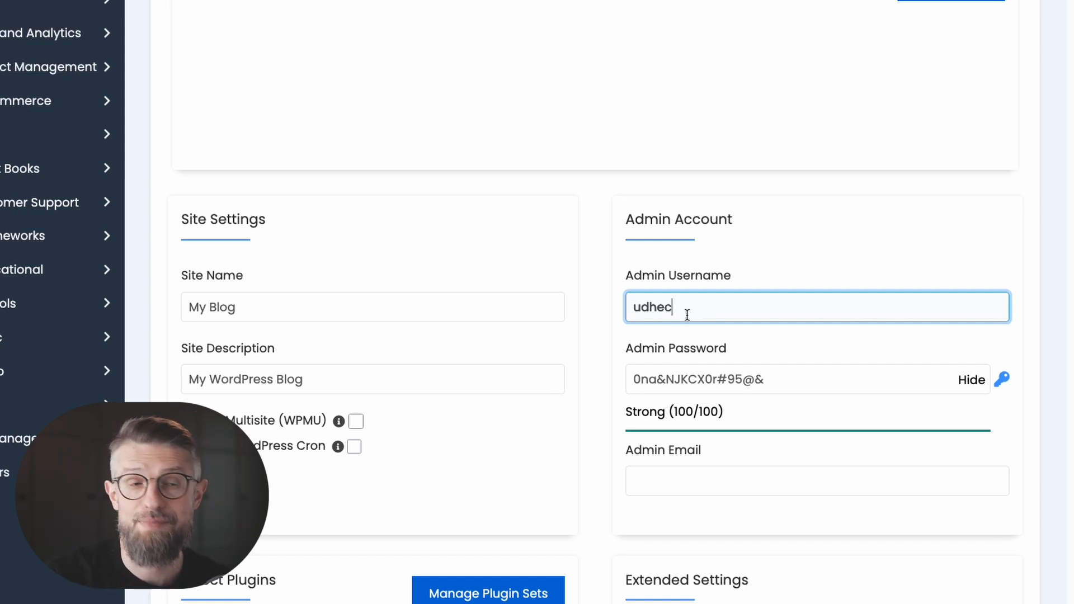
left_click(704, 371)
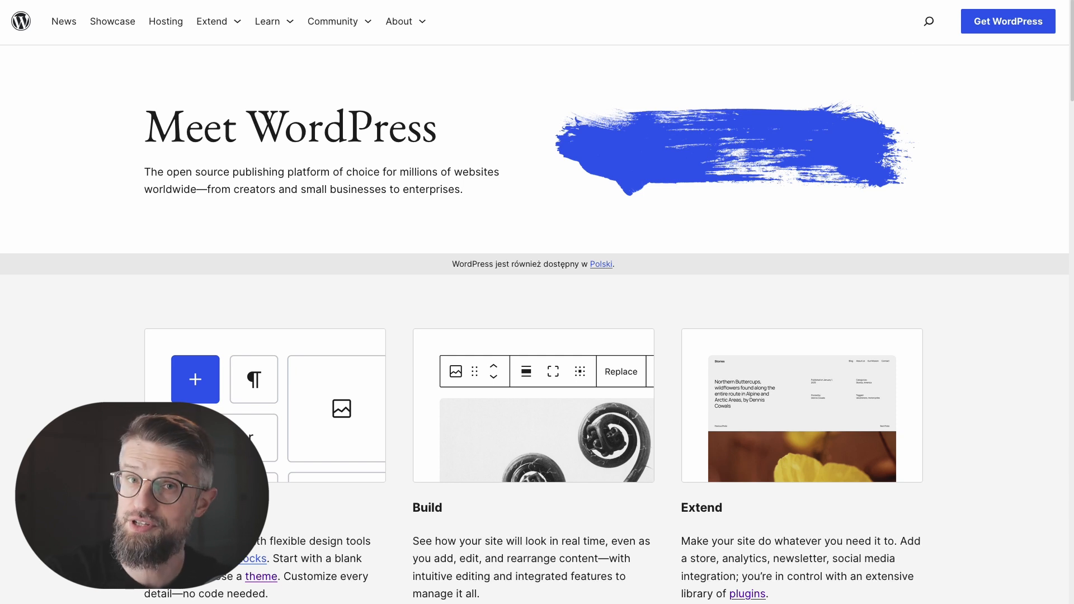
Download WordPress 6.8.3 from WordPress.org and close the thank-you dialog.
left_click(971, 27)
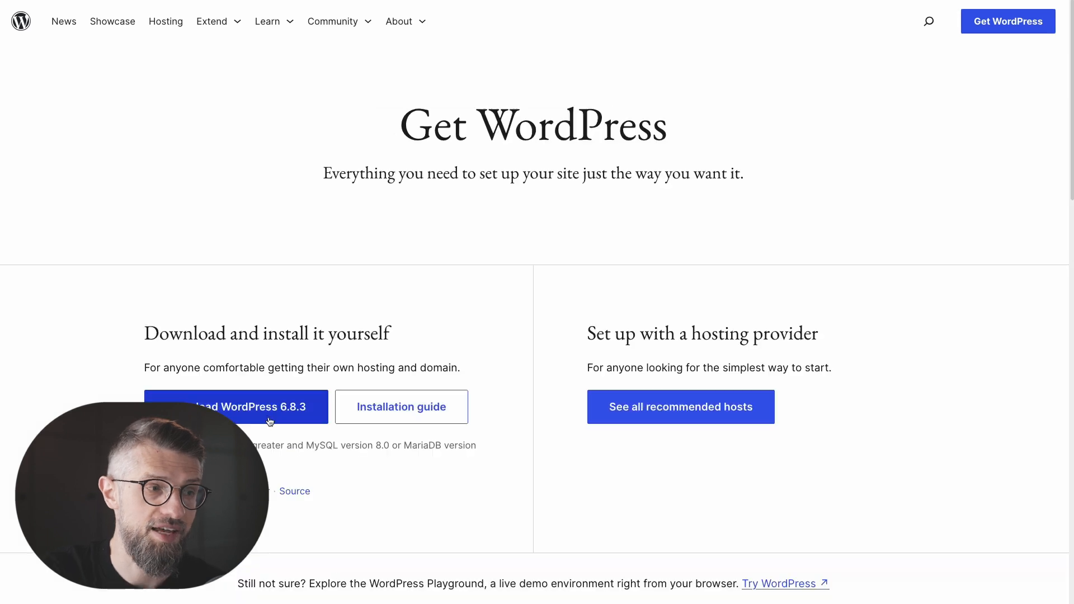
left_click(235, 407)
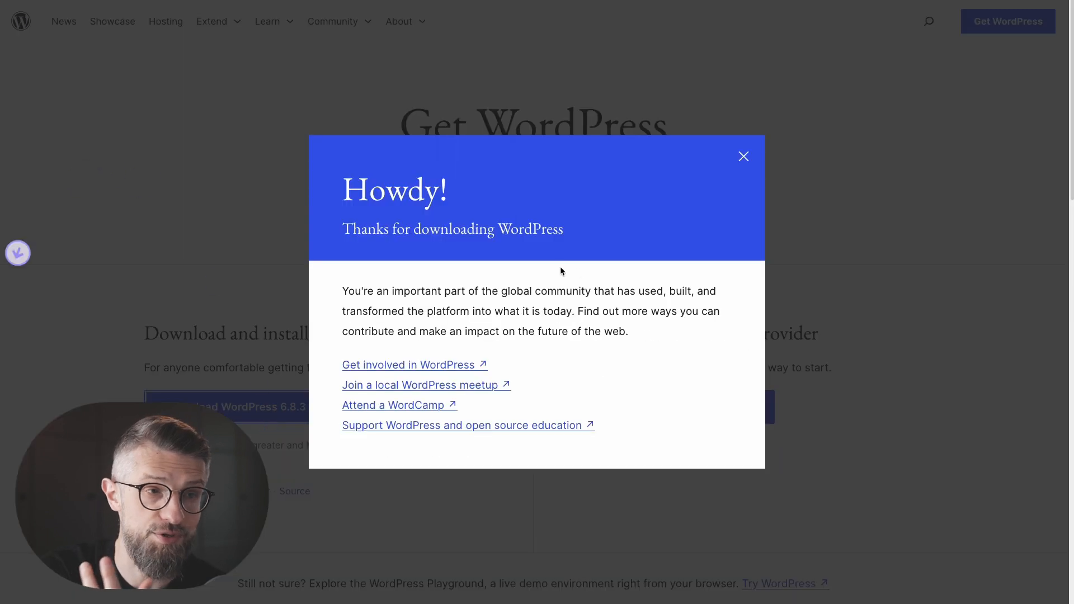
left_click(743, 157)
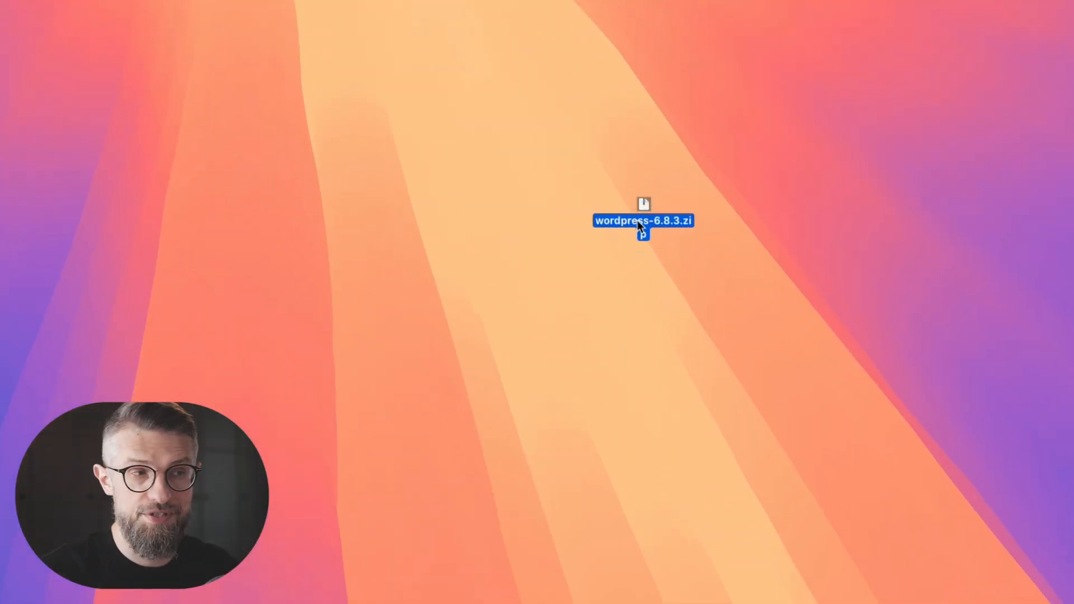
Extract wordpress-6.8.3.zip on the desktop and inspect the wordpress folder's files.
double_click(637, 220)
left_click(769, 325)
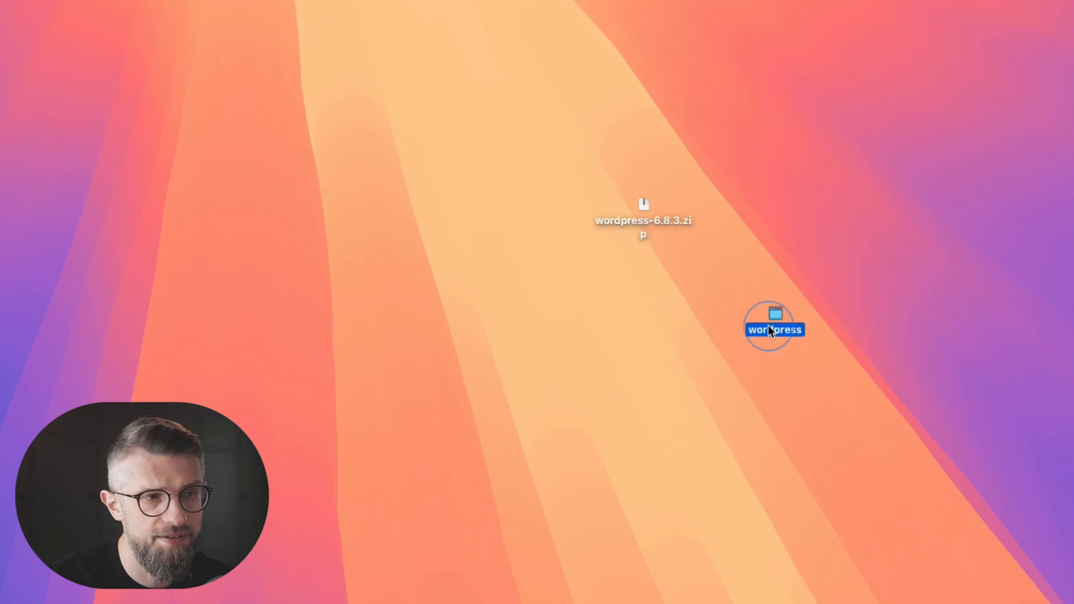
left_click(921, 362)
double_click(777, 314)
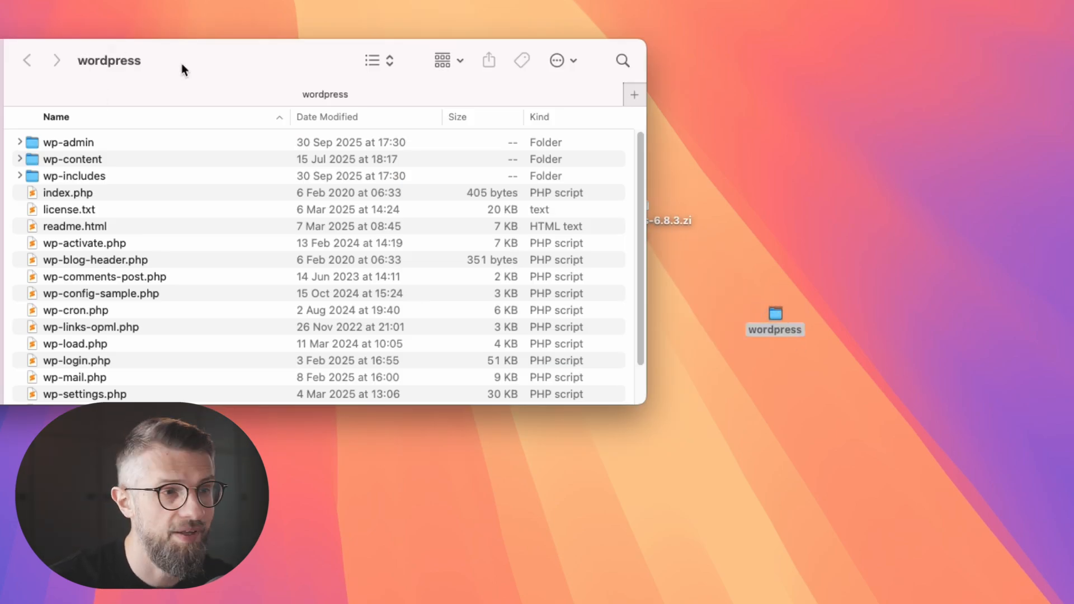
key("super+w")
Rename the extracted wordpress folder to my-blog.
key("Return")
type("my-blog")
key("Return")
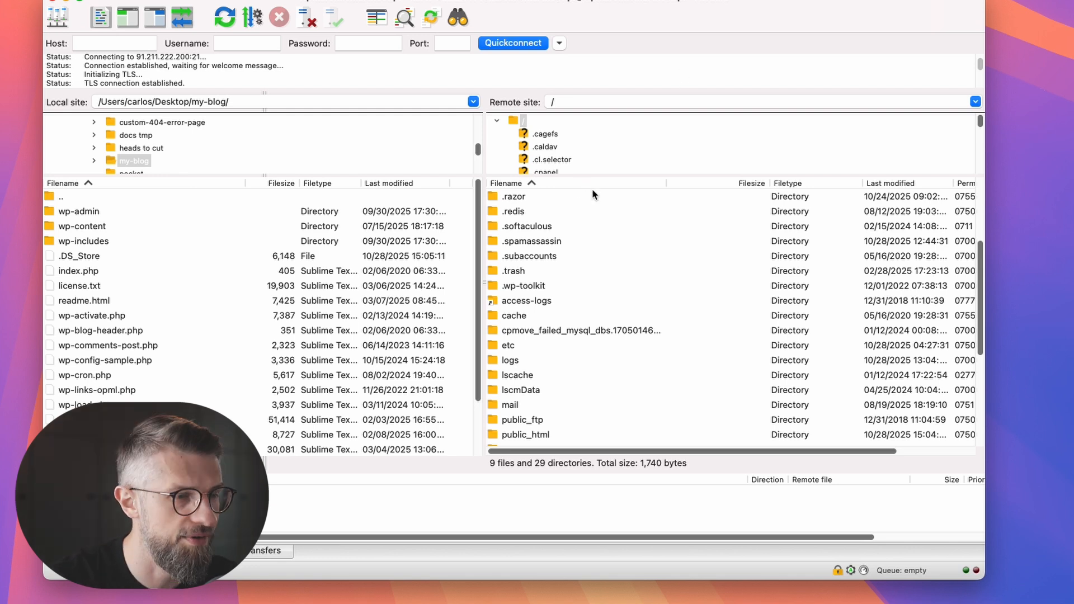
Upload every file from the local my-blog folder into the server's public_html folder.
right_click(546, 433)
left_click(518, 435)
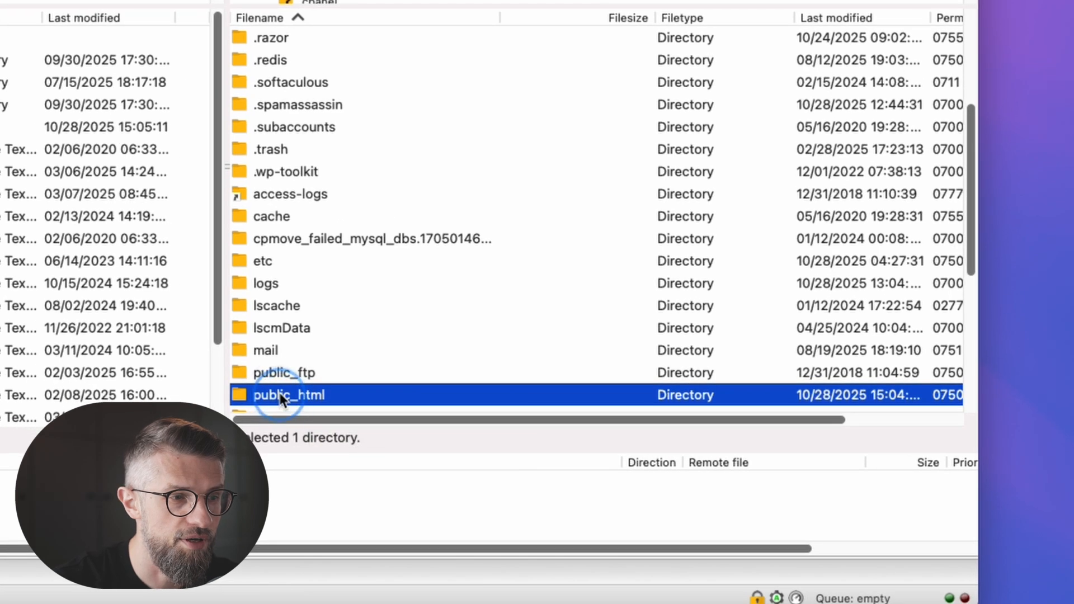
double_click(517, 434)
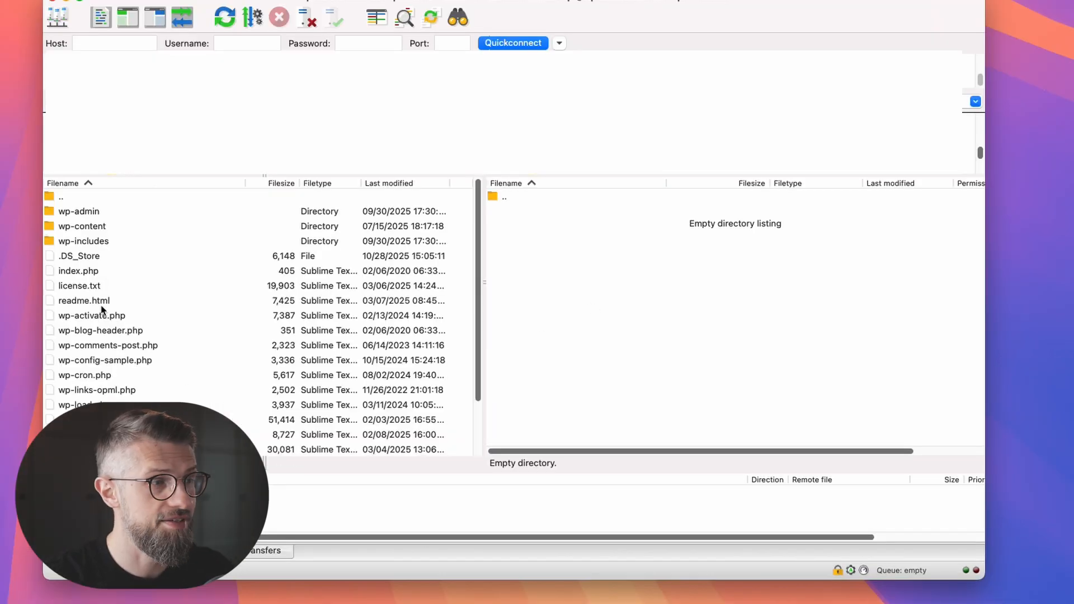
left_click(104, 315)
key("super+a")
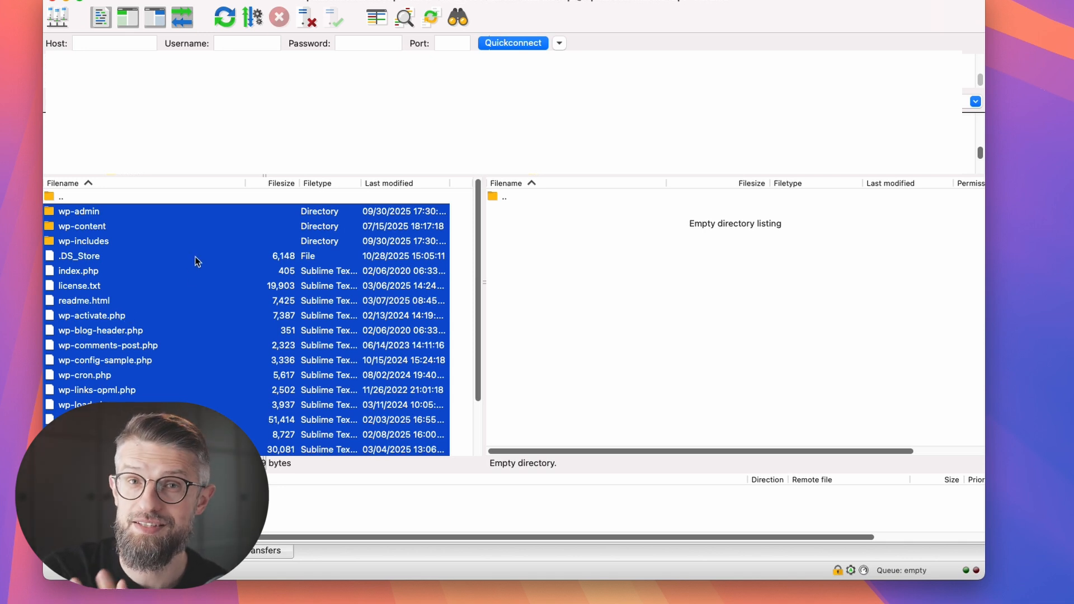
right_click(137, 287)
left_click(156, 293)
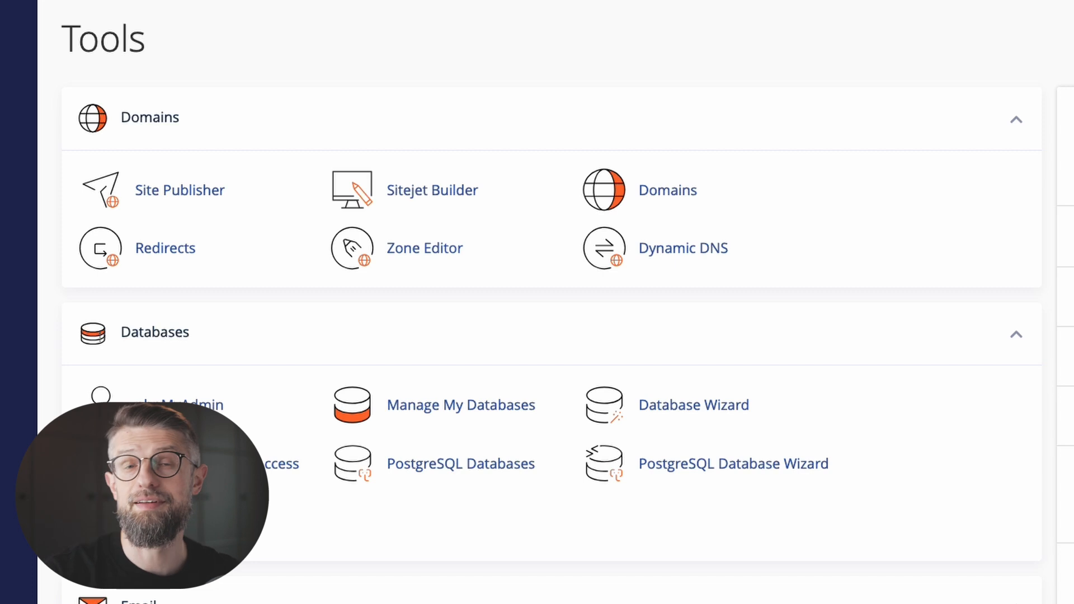
Create a new MySQL database named myblog and return to the database management page.
scroll(185, 311, "down", 1)
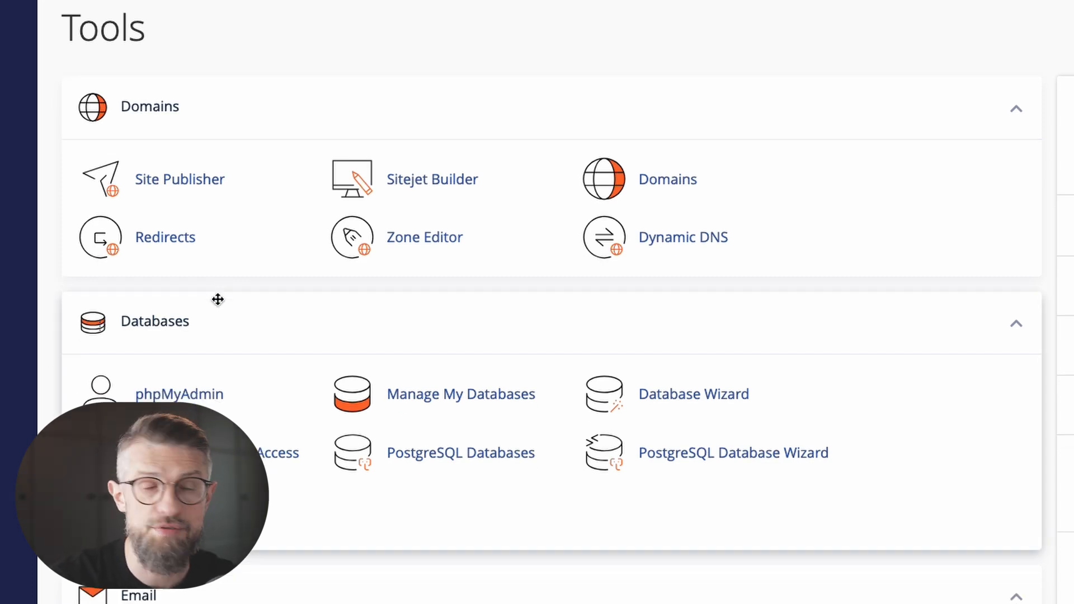
left_click(470, 403)
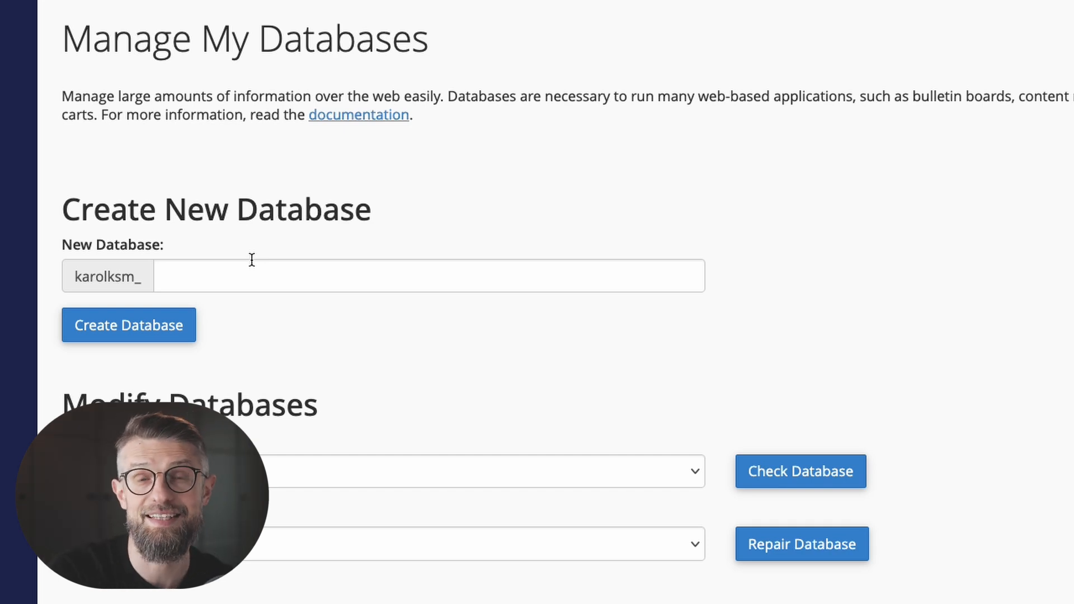
left_click(252, 259)
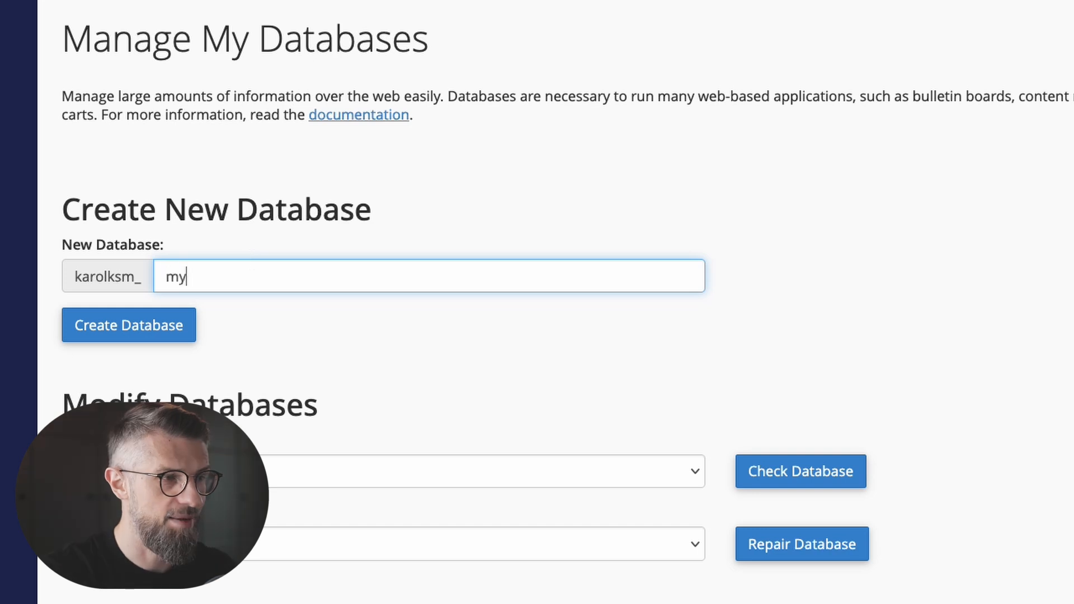
key("ctrl+a")
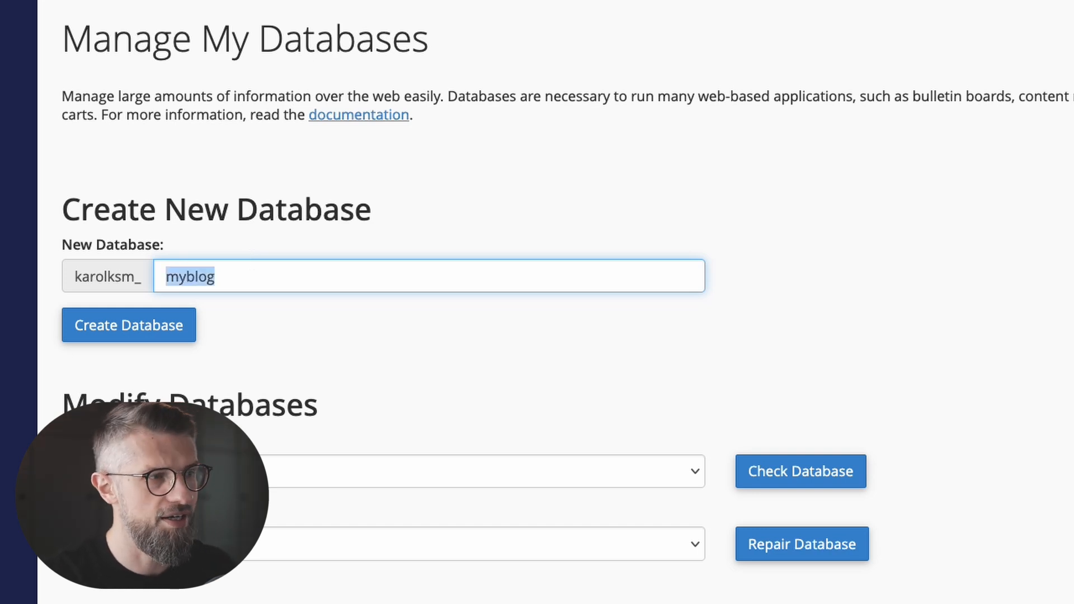
left_click(129, 331)
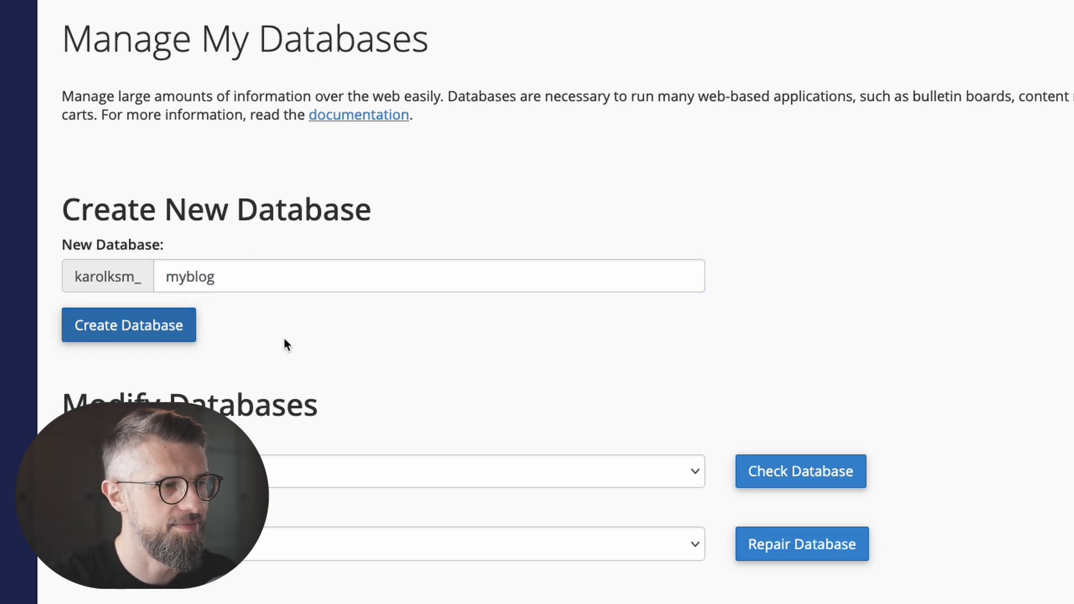
left_click(738, 180)
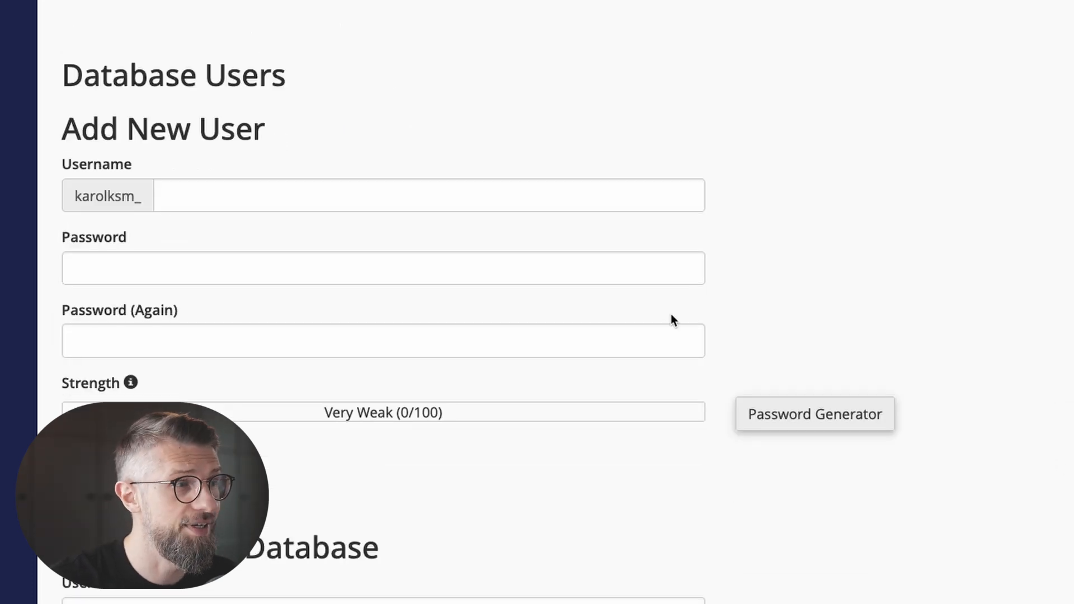
Create a database user named myblog with a pasted password entered twice.
left_click(218, 200)
type("myblog")
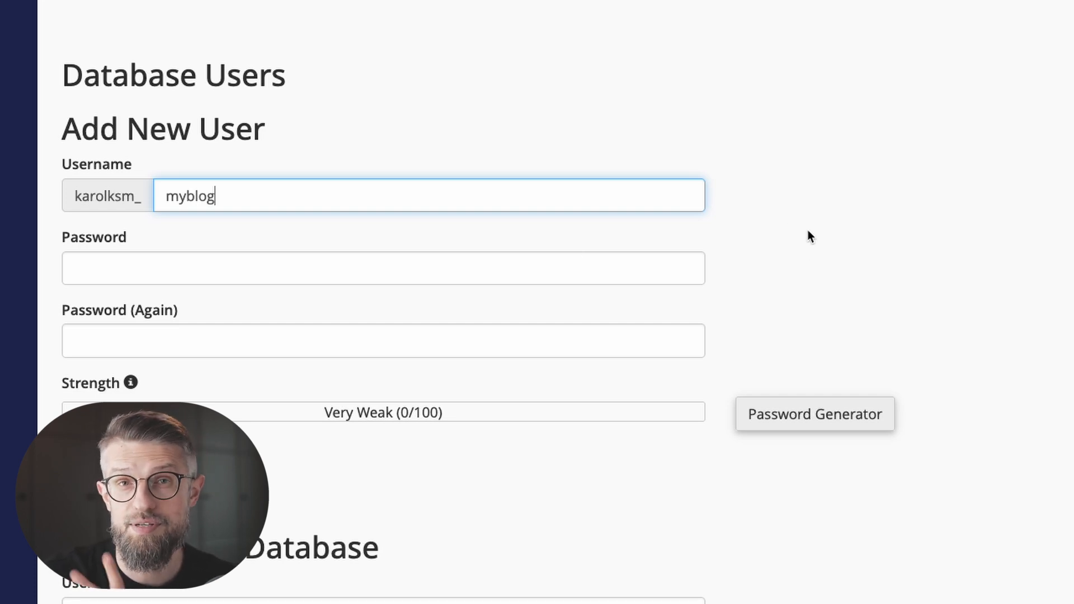
left_click(163, 265)
key("ctrl+v")
left_click(185, 334)
key("ctrl+v")
left_click(137, 462)
left_click(743, 176)
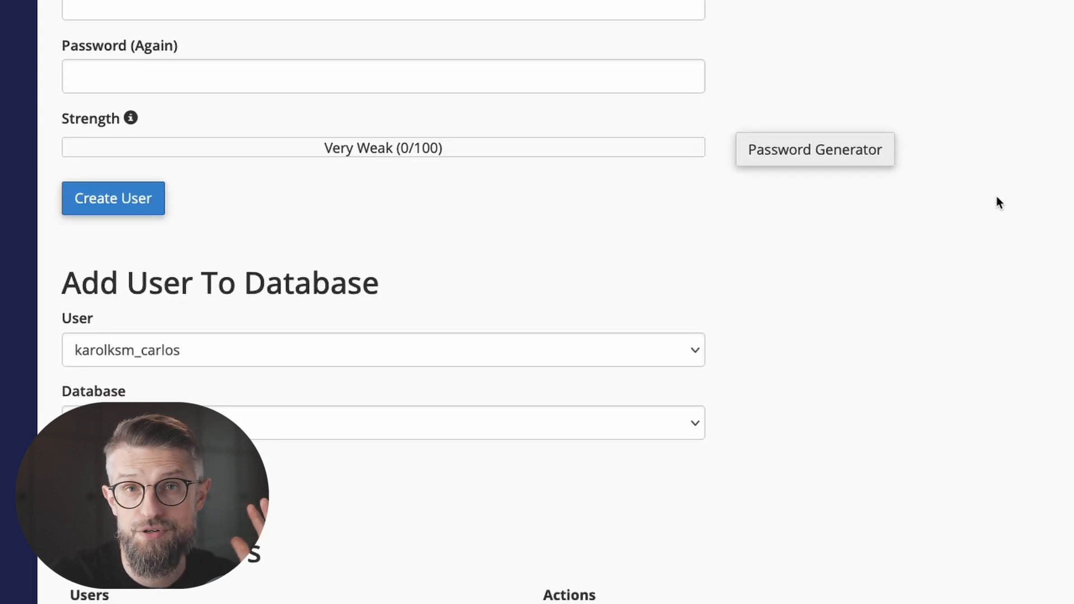
Add the myblog user to the myblog database.
left_click(244, 337)
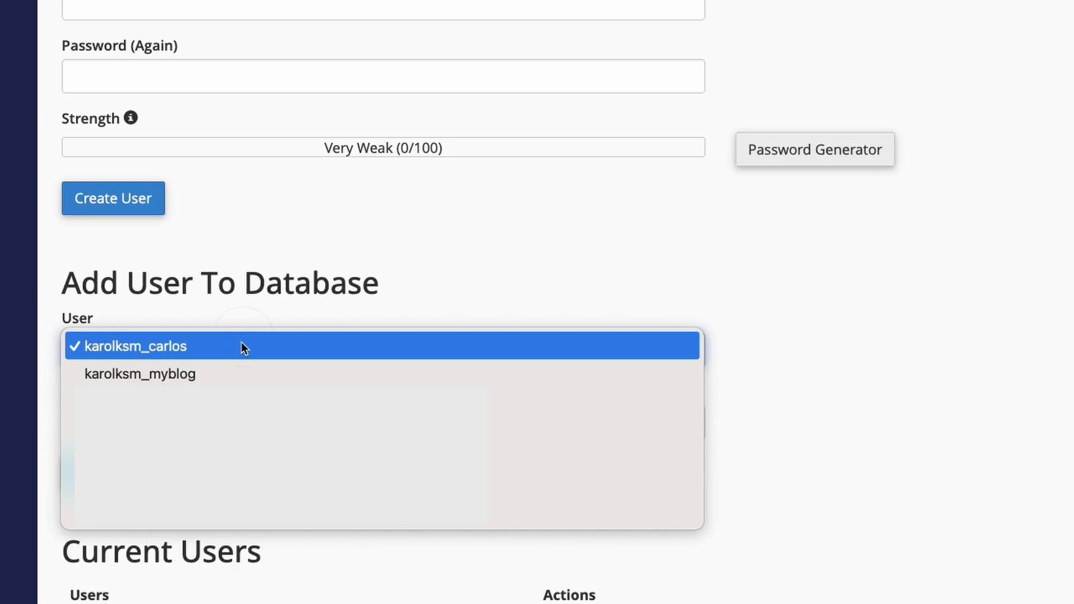
left_click(235, 372)
left_click(202, 421)
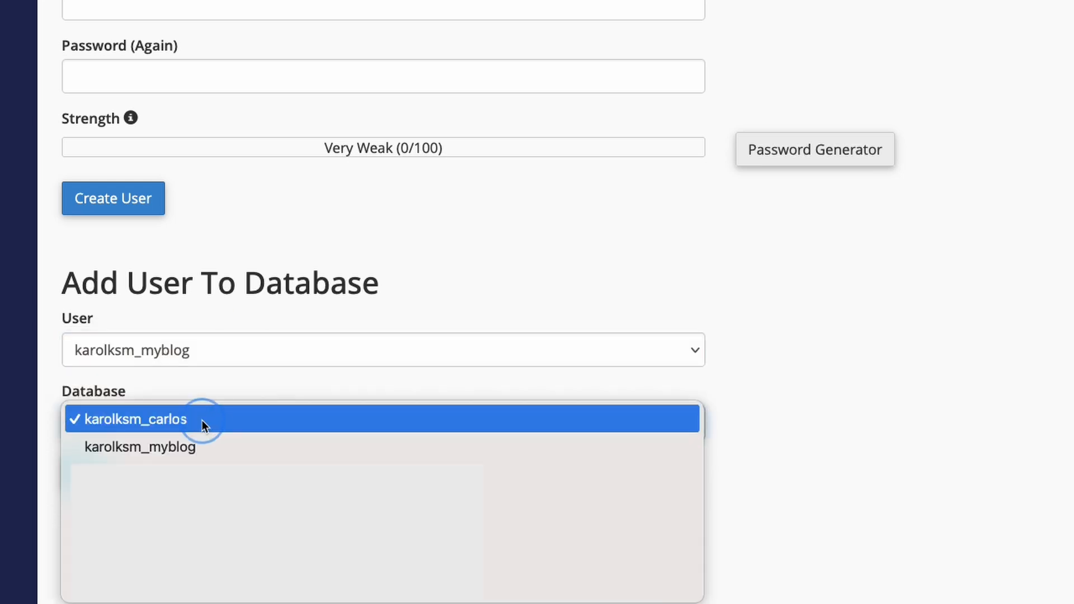
left_click(206, 451)
left_click(86, 472)
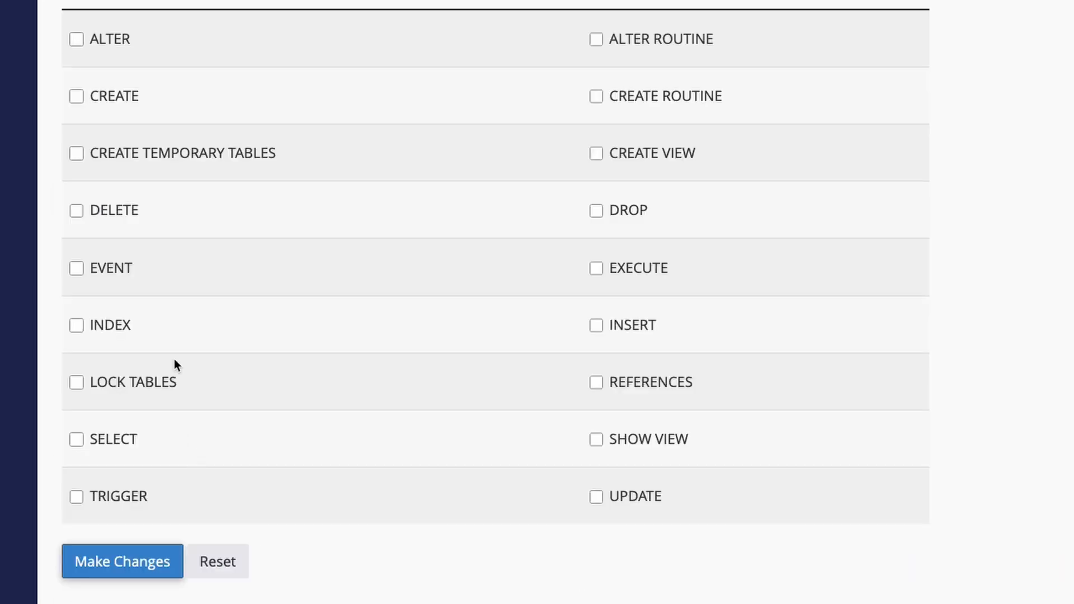
Grant the myblog user ALL PRIVILEGES on the myblog database and save.
left_click(136, 55)
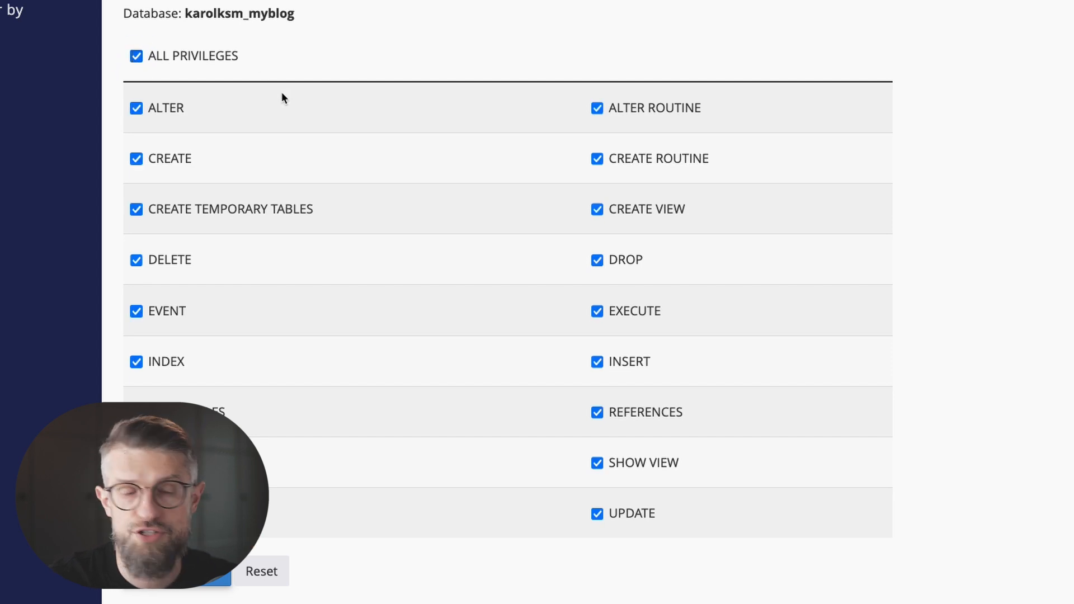
left_click(190, 570)
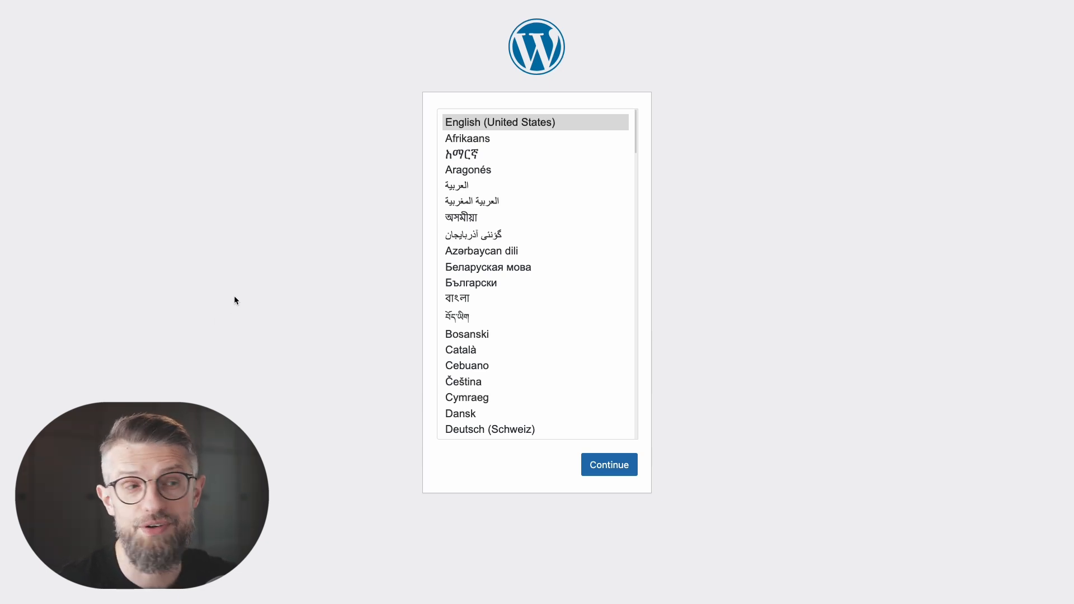
Choose English in the WordPress installer, begin database setup and enlarge the page.
left_click(599, 465)
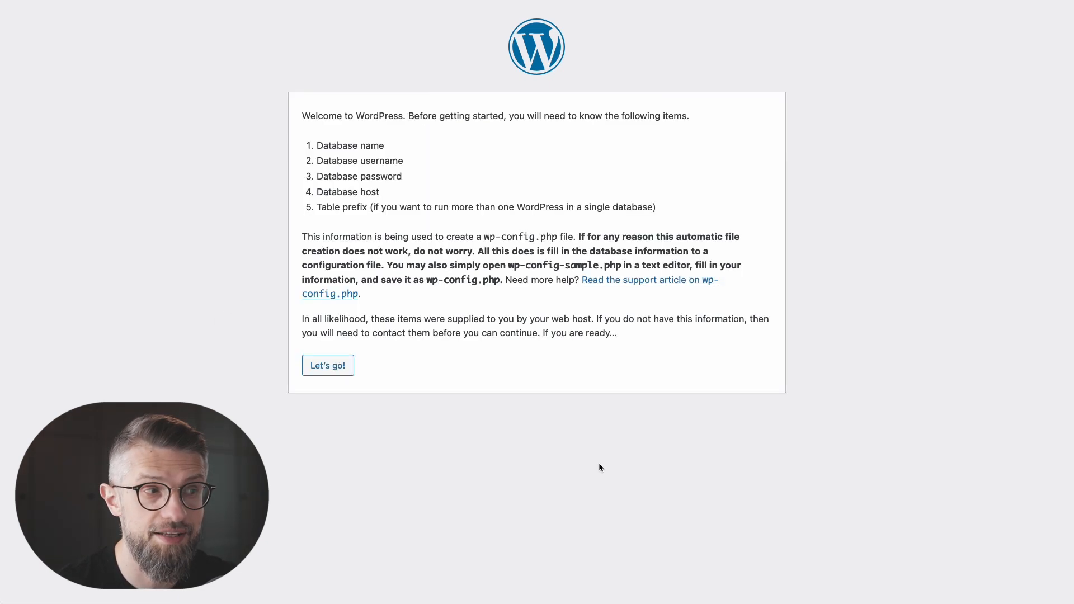
left_click(328, 366)
key("super+plus")
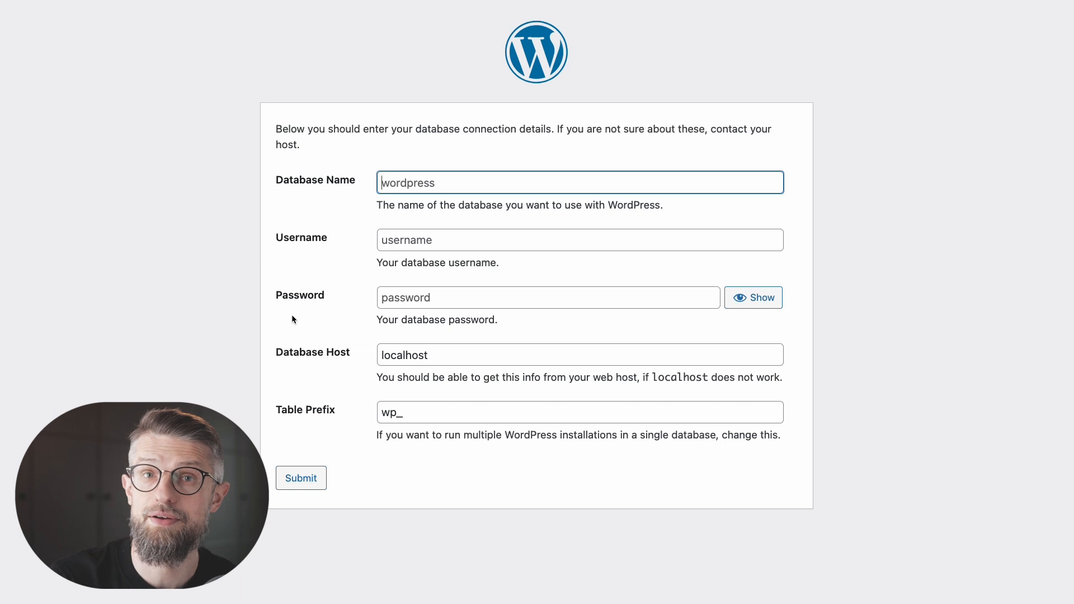
left_click(597, 163)
left_click(444, 183)
key("super+v")
left_click(414, 240)
key("super+v")
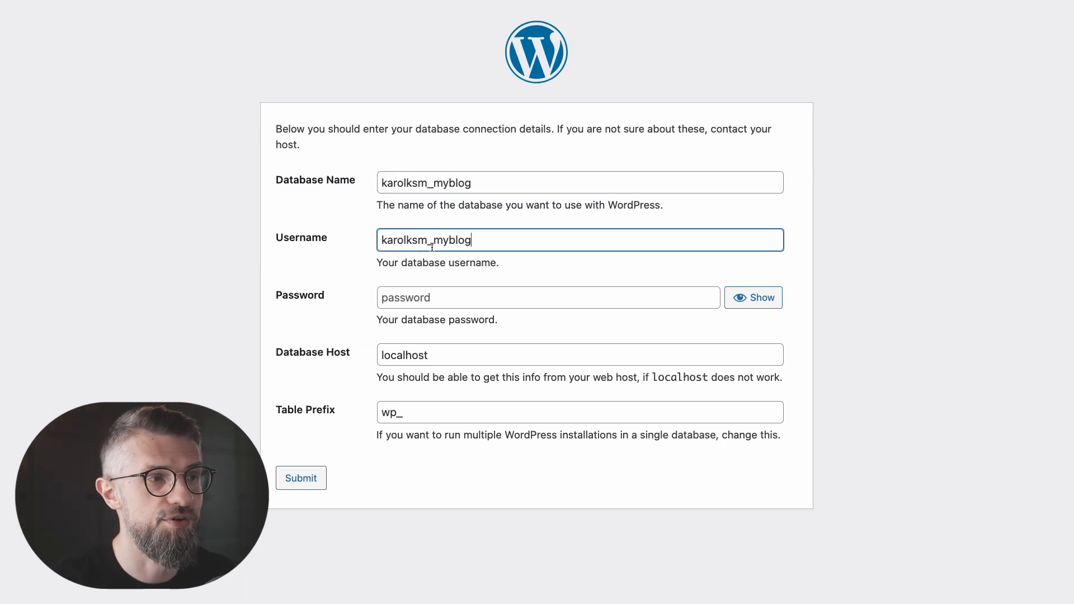
left_click(426, 297)
key("super+v")
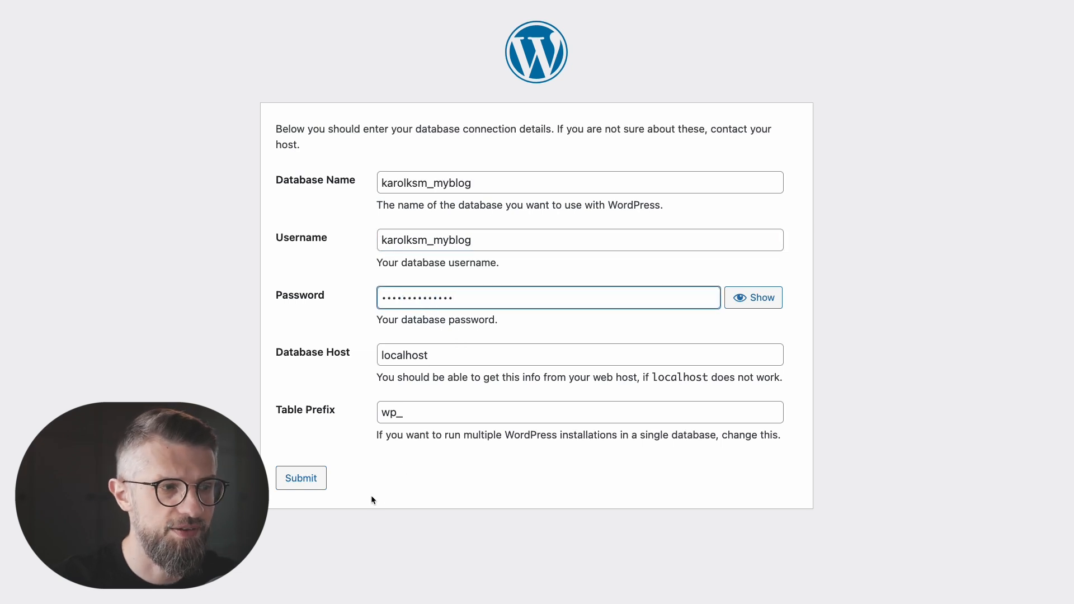
Submit the database details and install WordPress as 'My blog' with admin username admin.
left_click(303, 479)
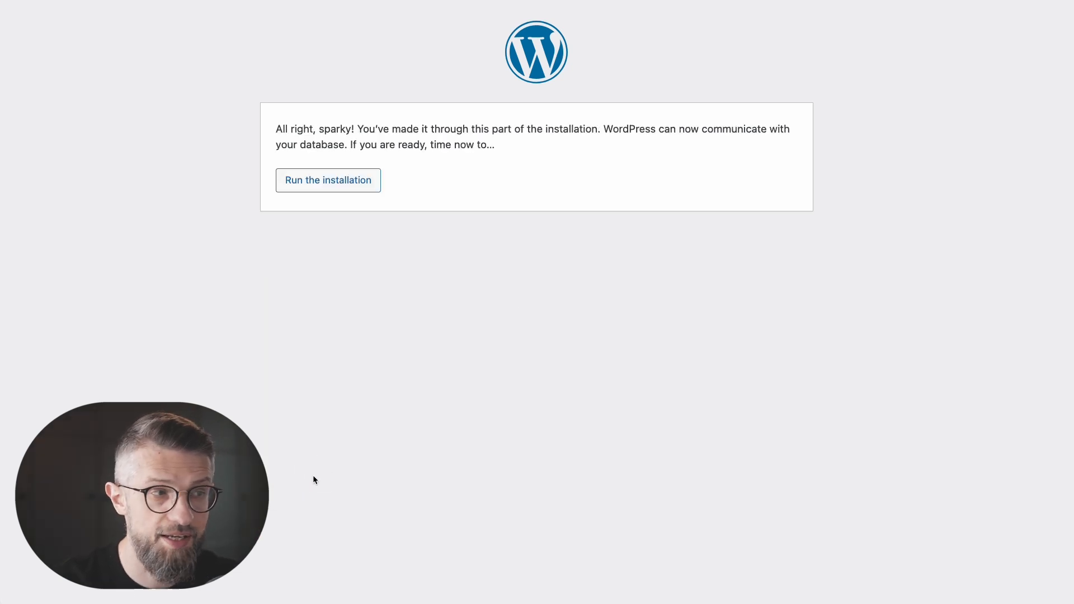
left_click(343, 180)
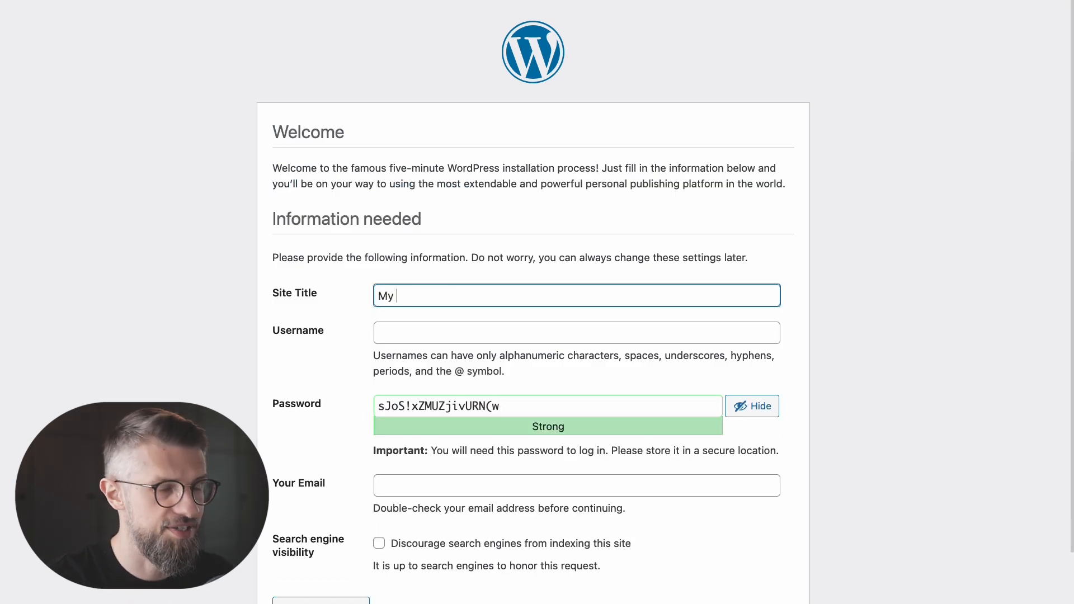
left_click(400, 330)
type("admin")
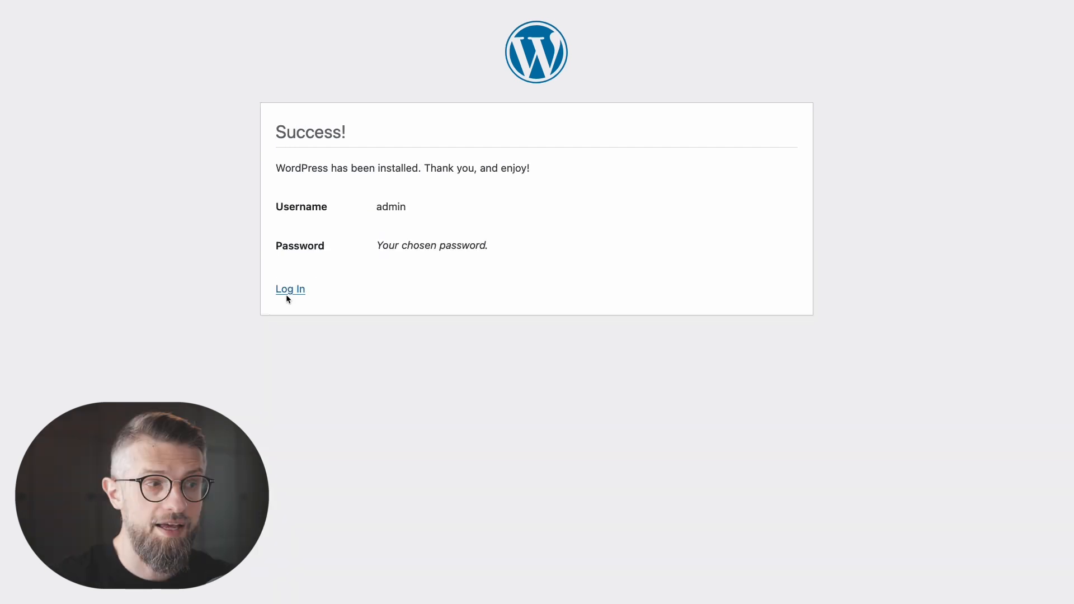
left_click(288, 290)
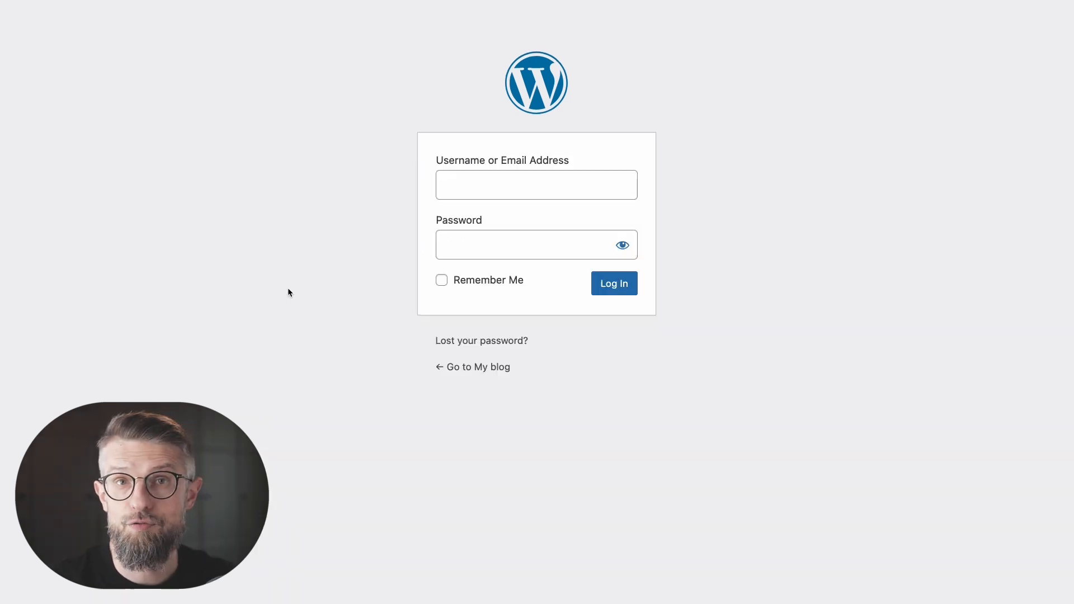
Log in to the new WordPress site as admin with the pasted password.
type("admin")
key("Tab")
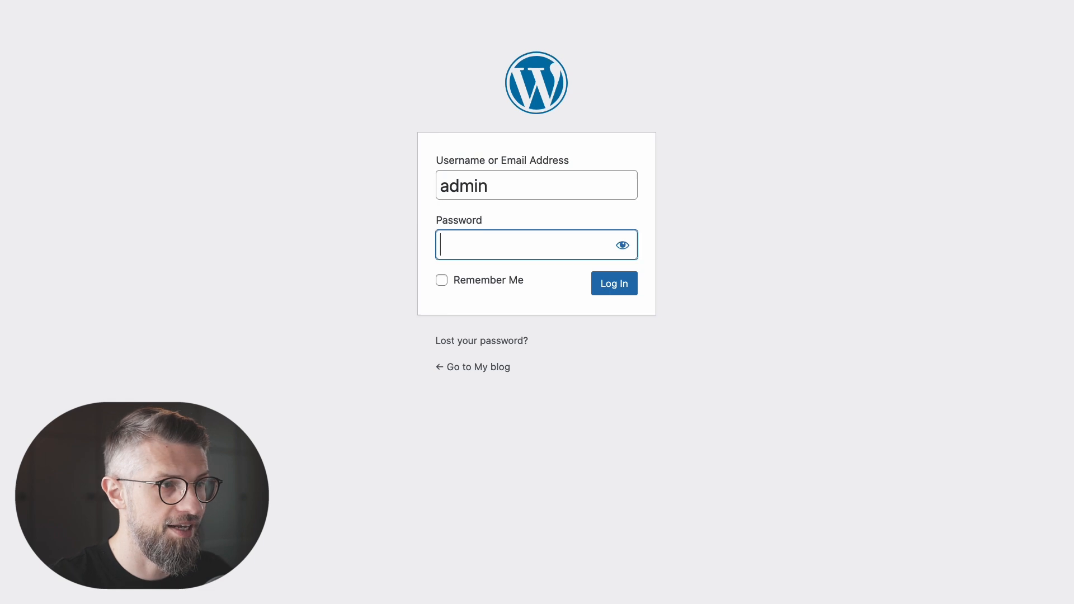
key("super+v")
left_click(627, 286)
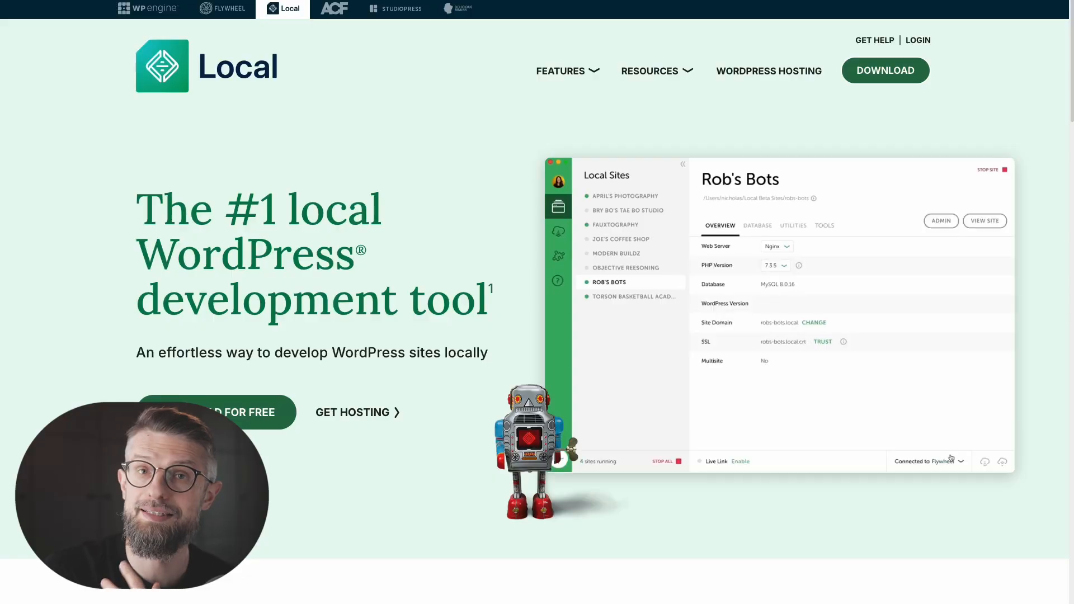
Scroll down the localwp.com homepage to view the Local product overview.
scroll(1004, 167, "down", 1)
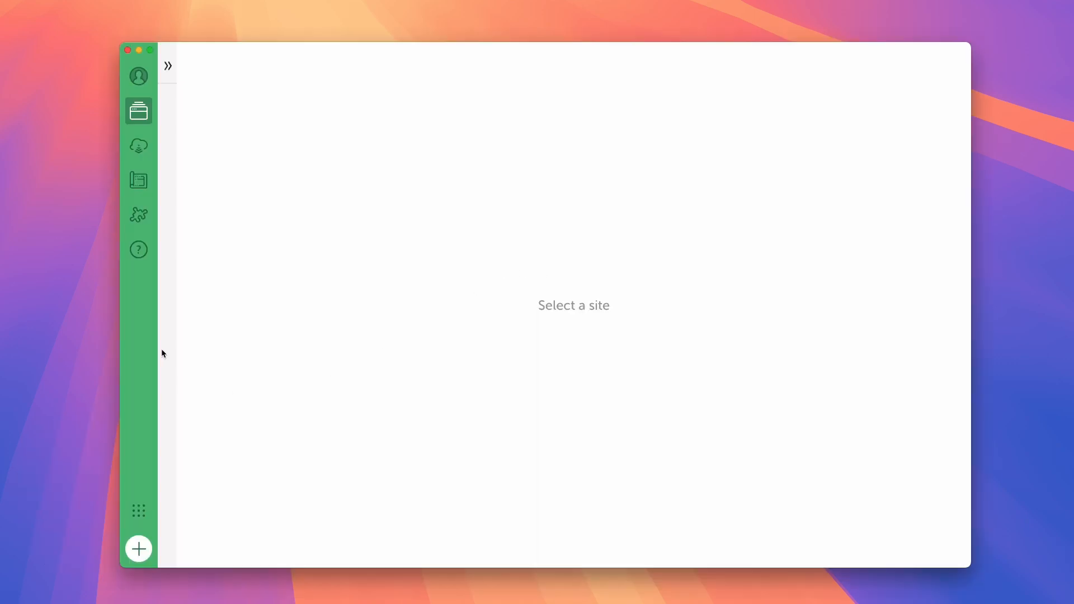
Create the Local site 'My New Site' with the preferred environment and WordPress user admin plus a password.
left_click(139, 548)
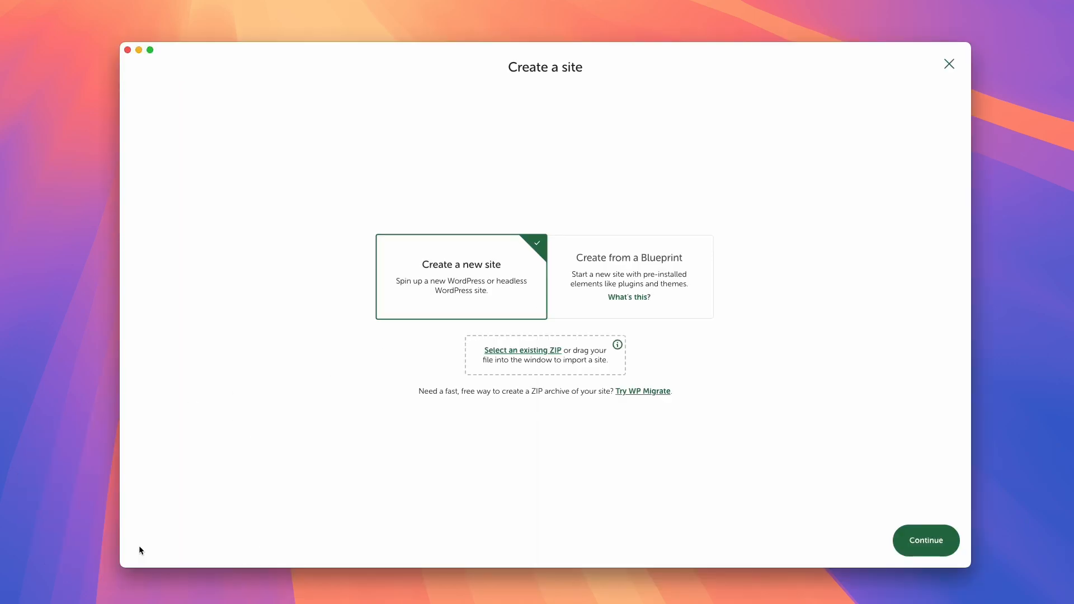
left_click(914, 542)
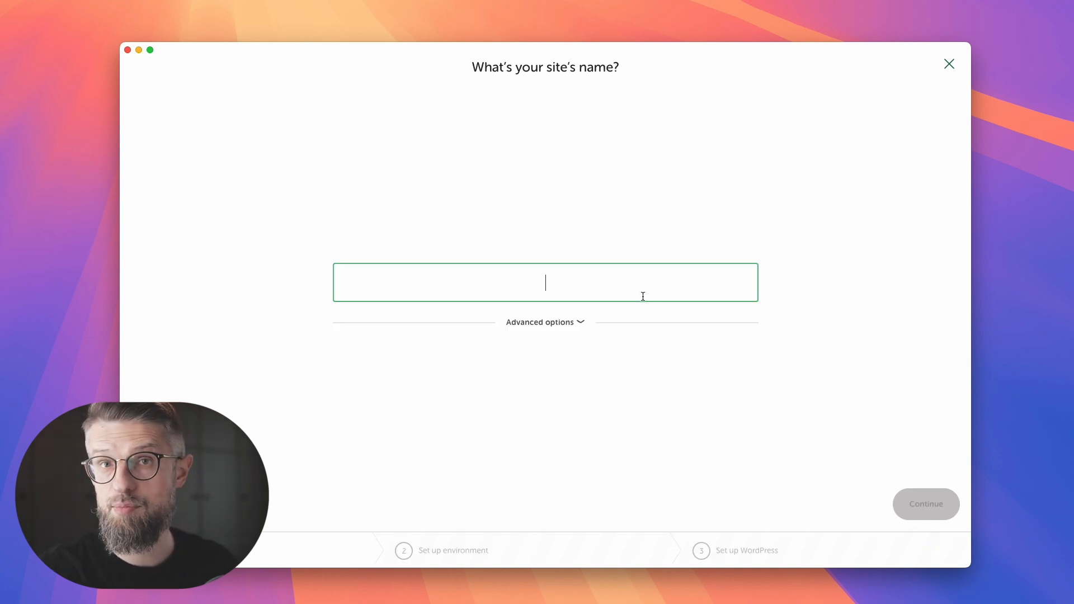
type("My New Site")
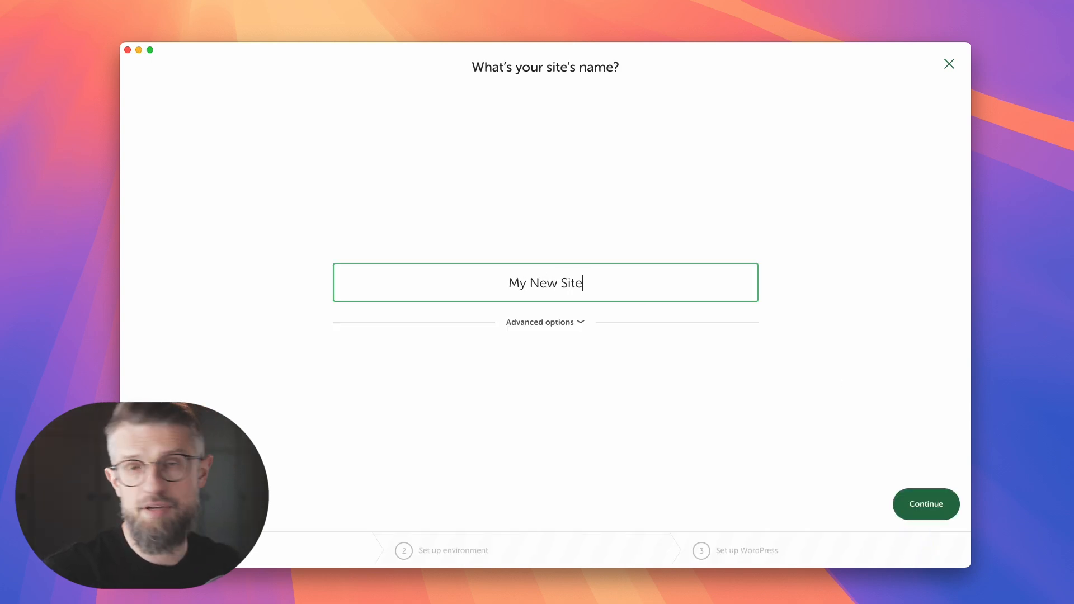
left_click(913, 511)
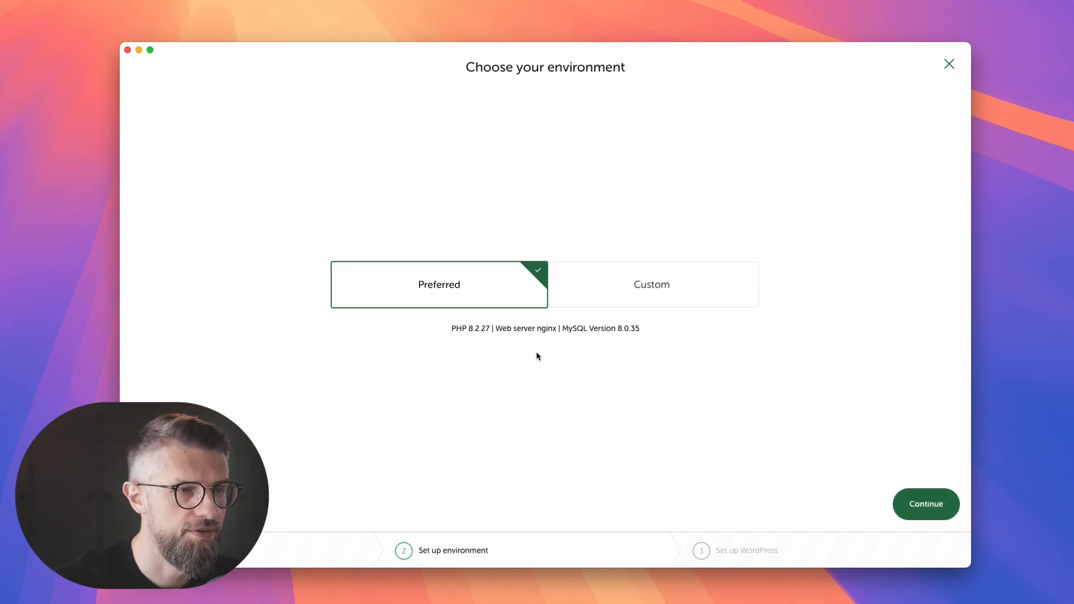
left_click(904, 517)
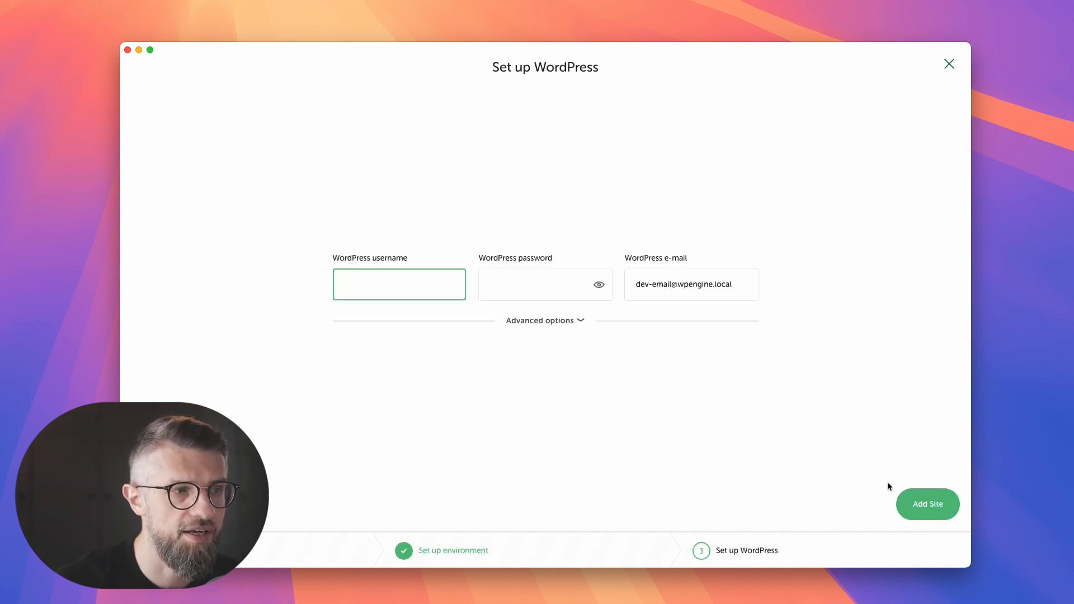
type("admin")
key("Tab")
type("admin")
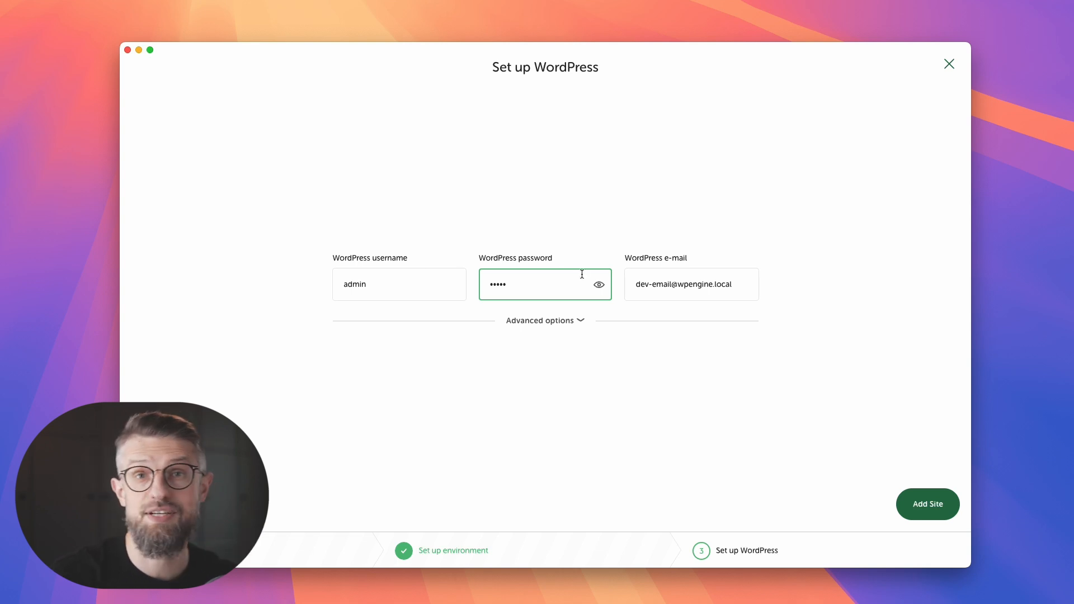
left_click(918, 511)
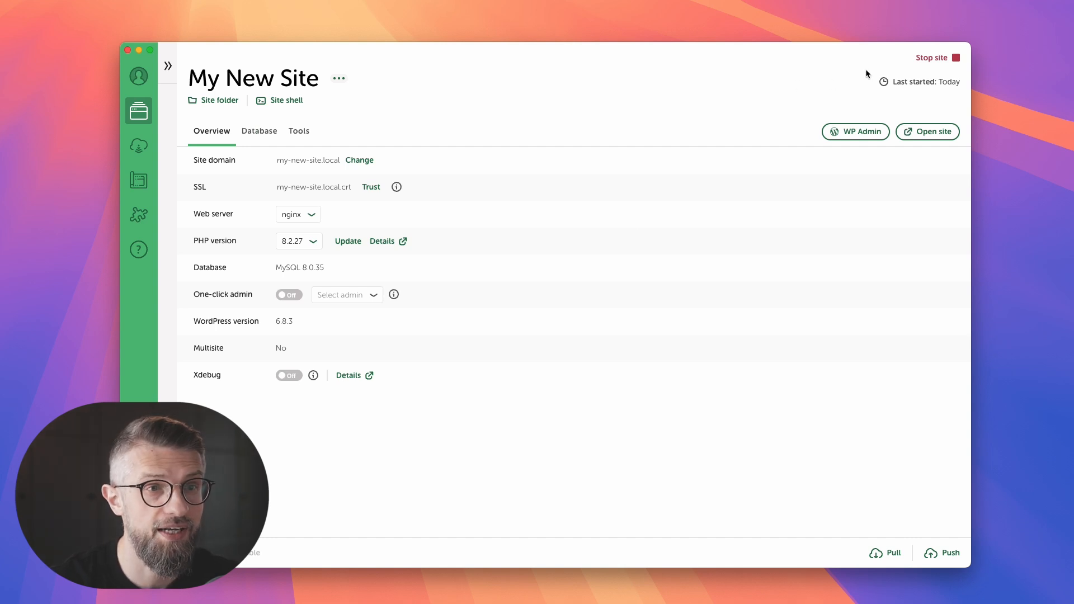
Enable one-click admin for the admin user and open My New Site's WP Admin dashboard.
left_click(934, 135)
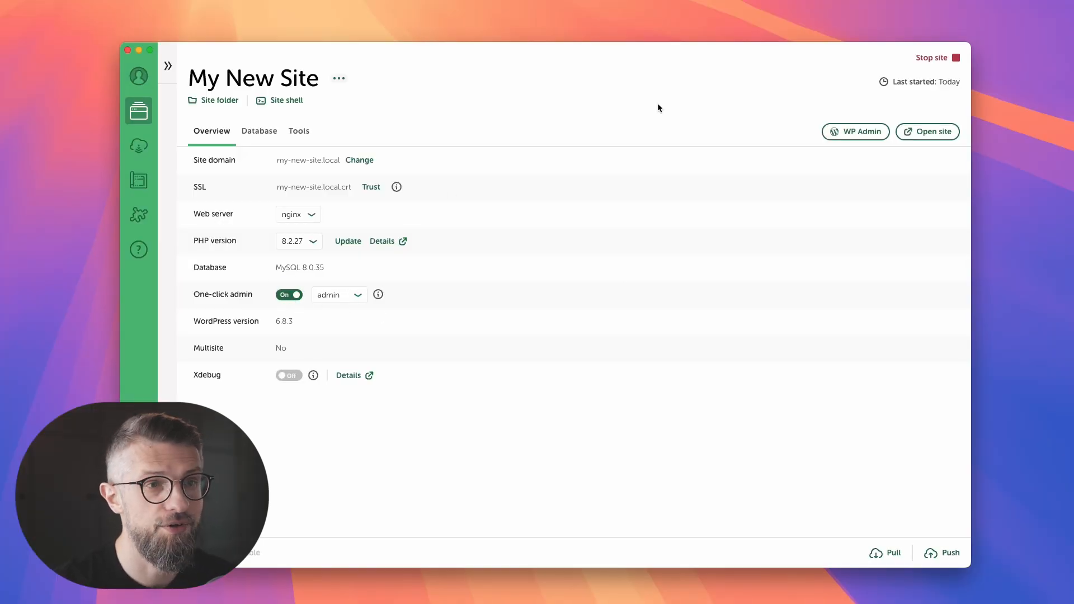
left_click(856, 131)
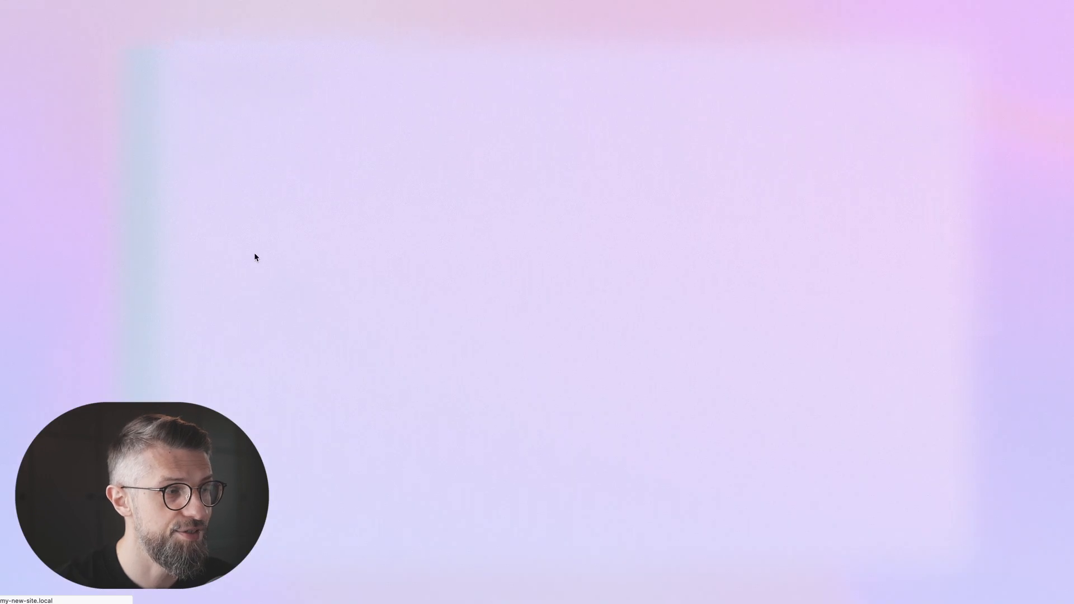